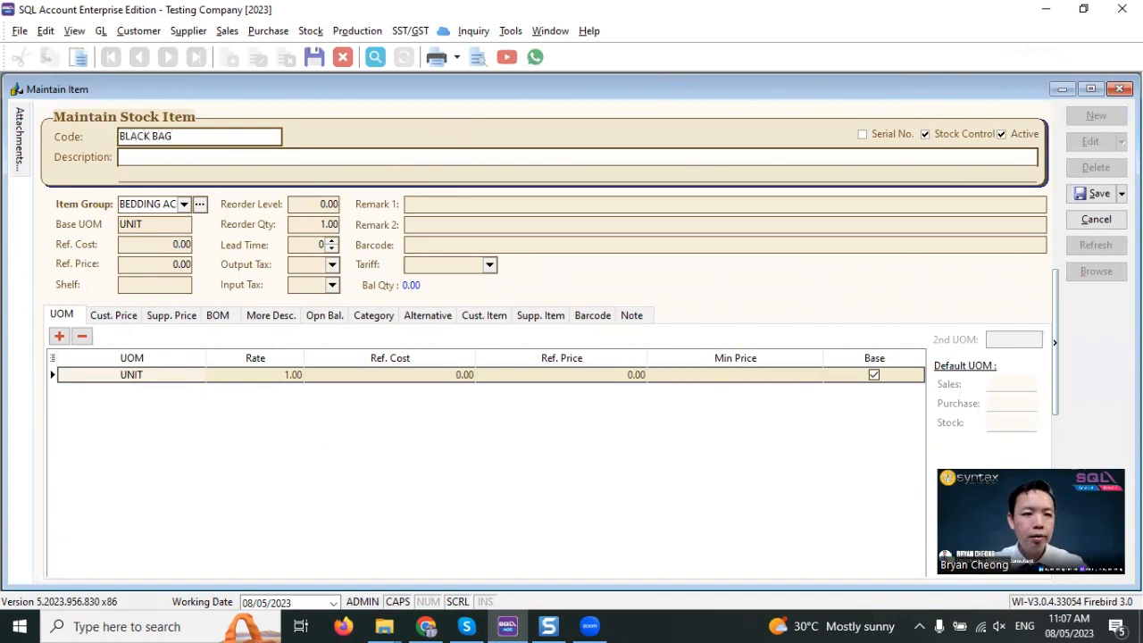
- Describe the stock item as BLACK BAG, set its reference cost to 100 and reference price to 200, and save it
key("ctrl+a")
key("Tab")
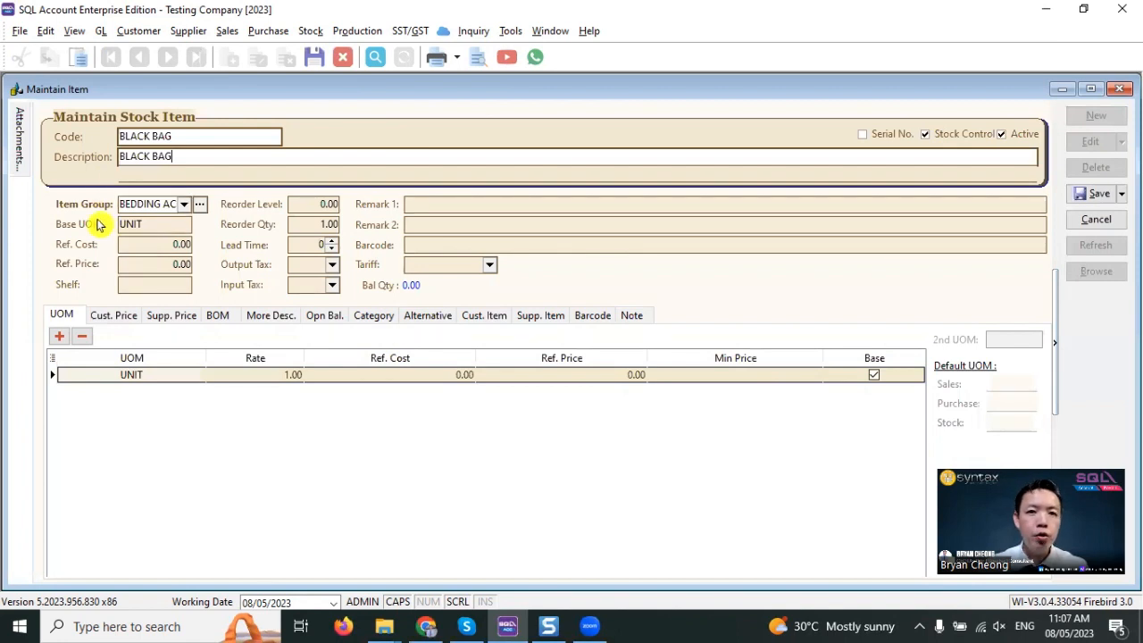
left_click(134, 244)
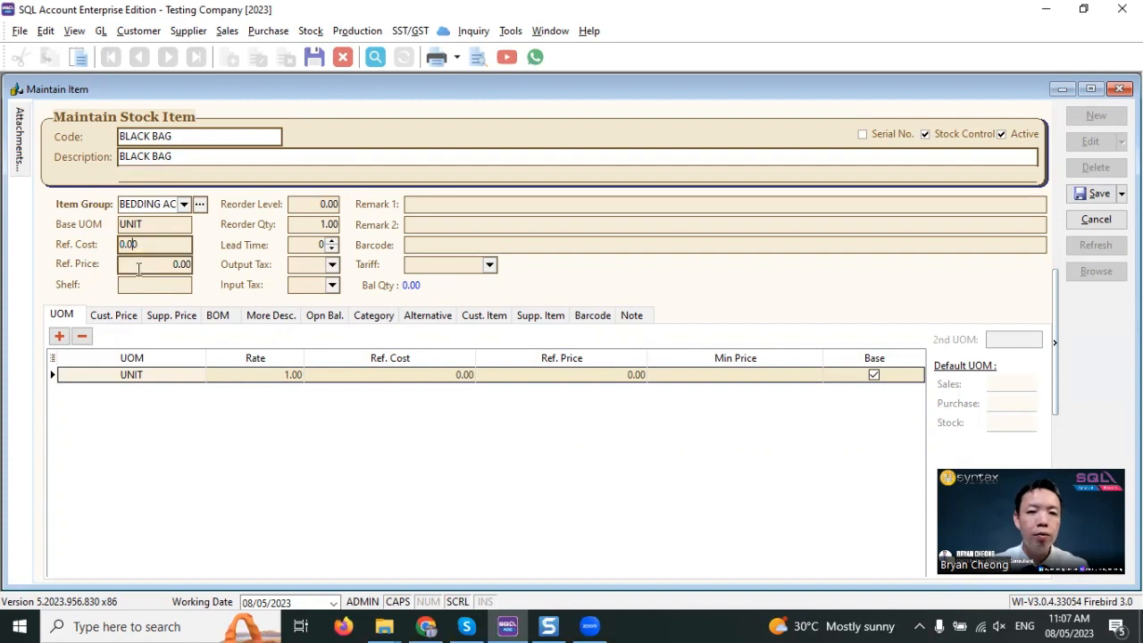
left_click(138, 266)
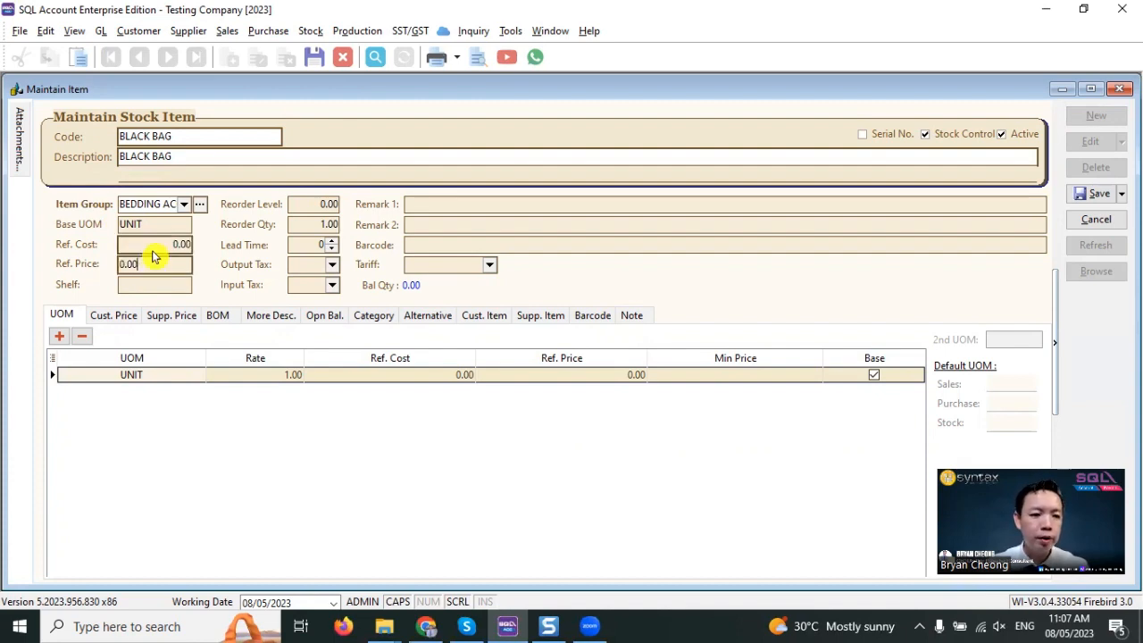
double_click(154, 247)
type("1")
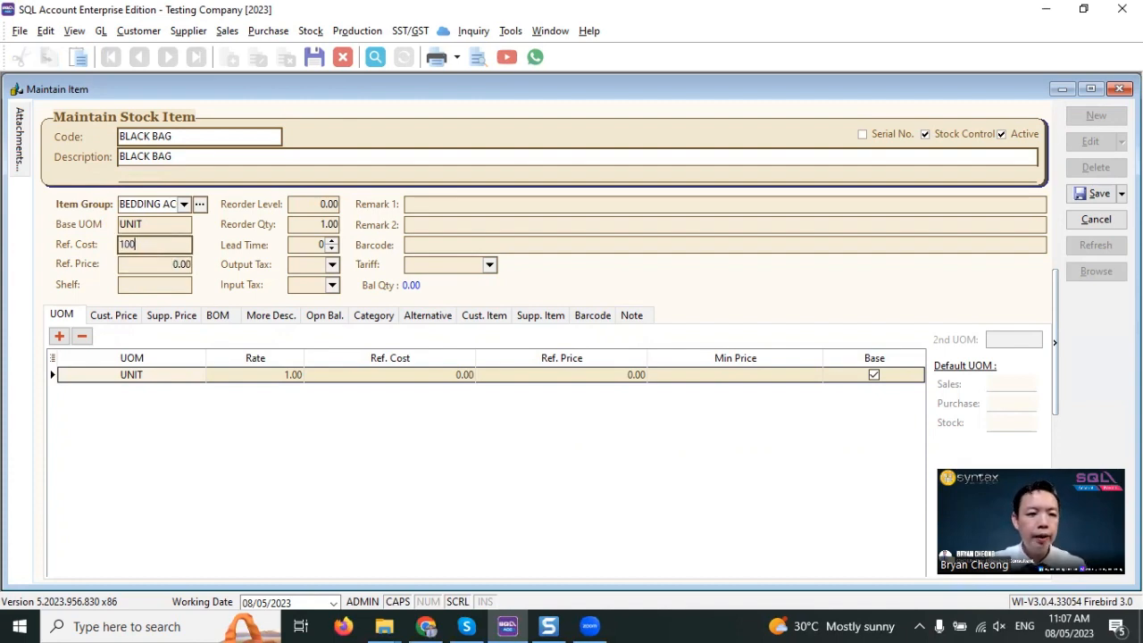
type("00")
key("Tab")
type("200")
key("Tab")
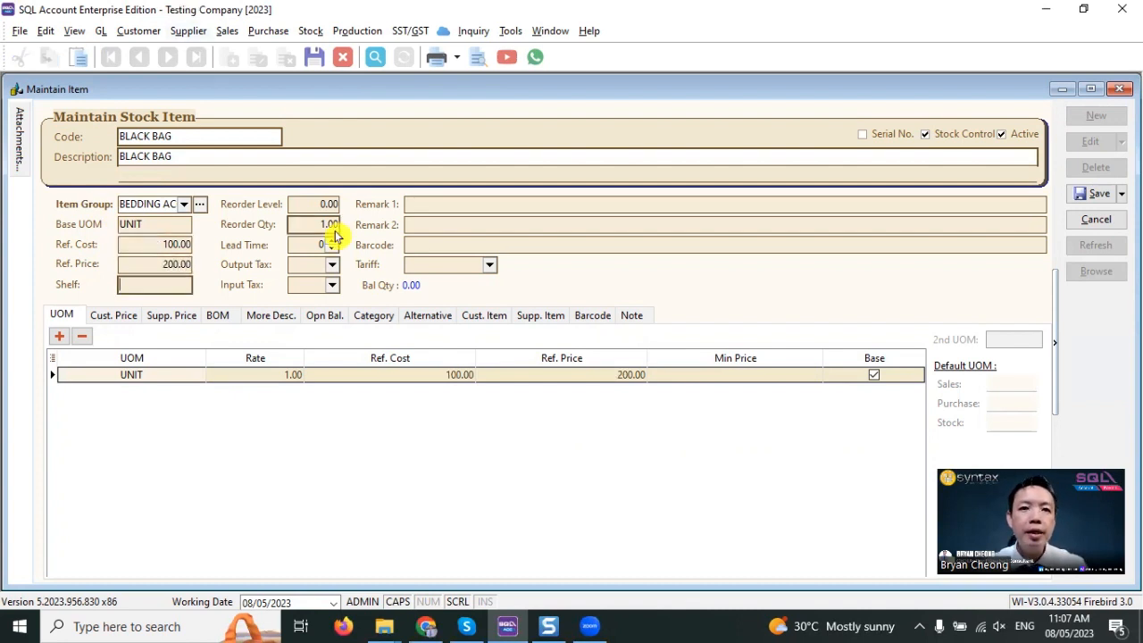
left_click(1092, 193)
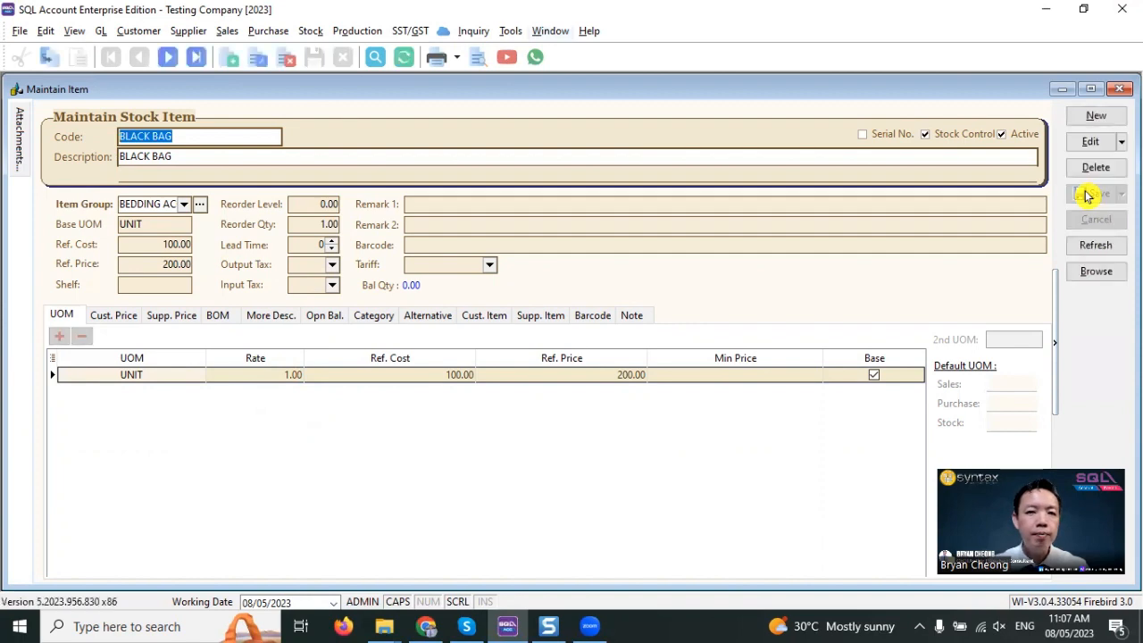
- Copy the BLACK BAG stock item and paste it into a new stock item record
right_click(391, 113)
left_click(463, 174)
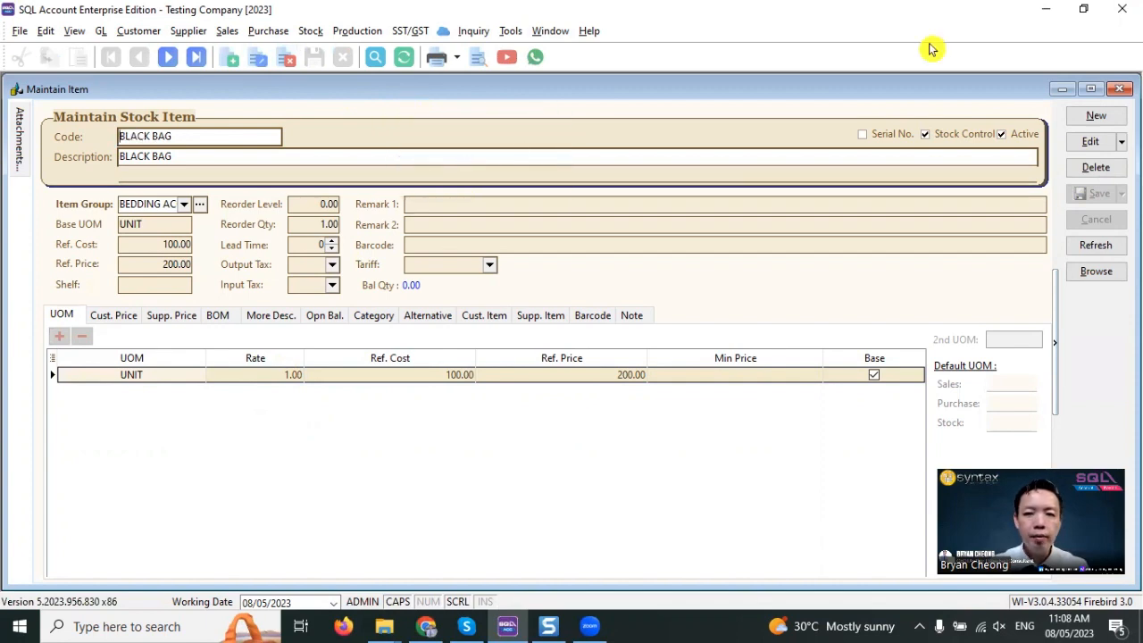
left_click(1099, 116)
right_click(500, 119)
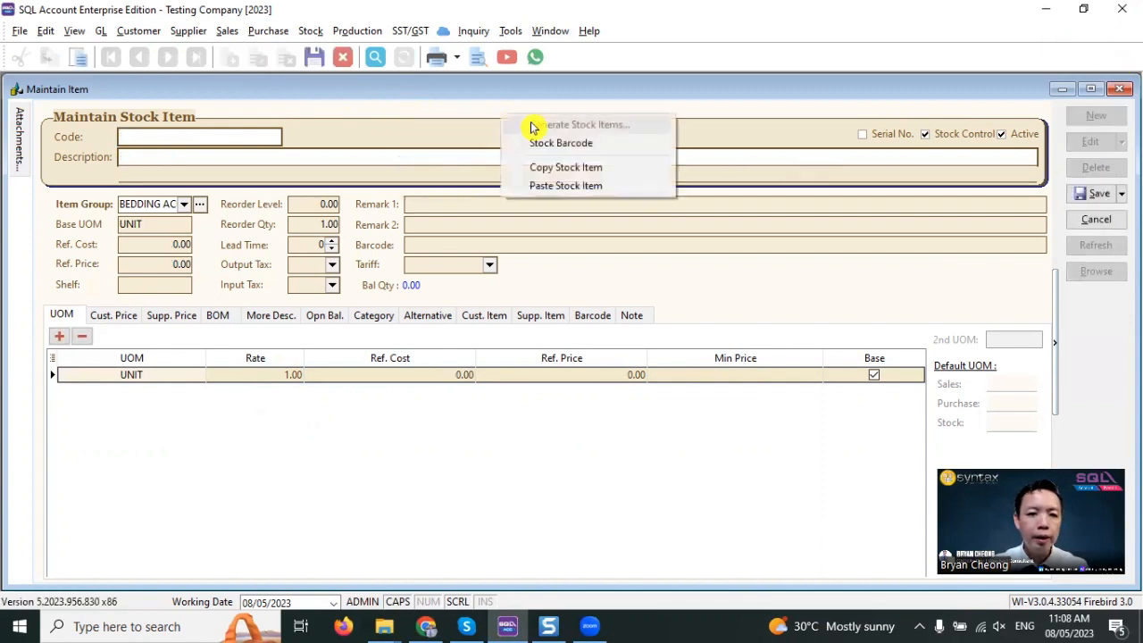
left_click(557, 188)
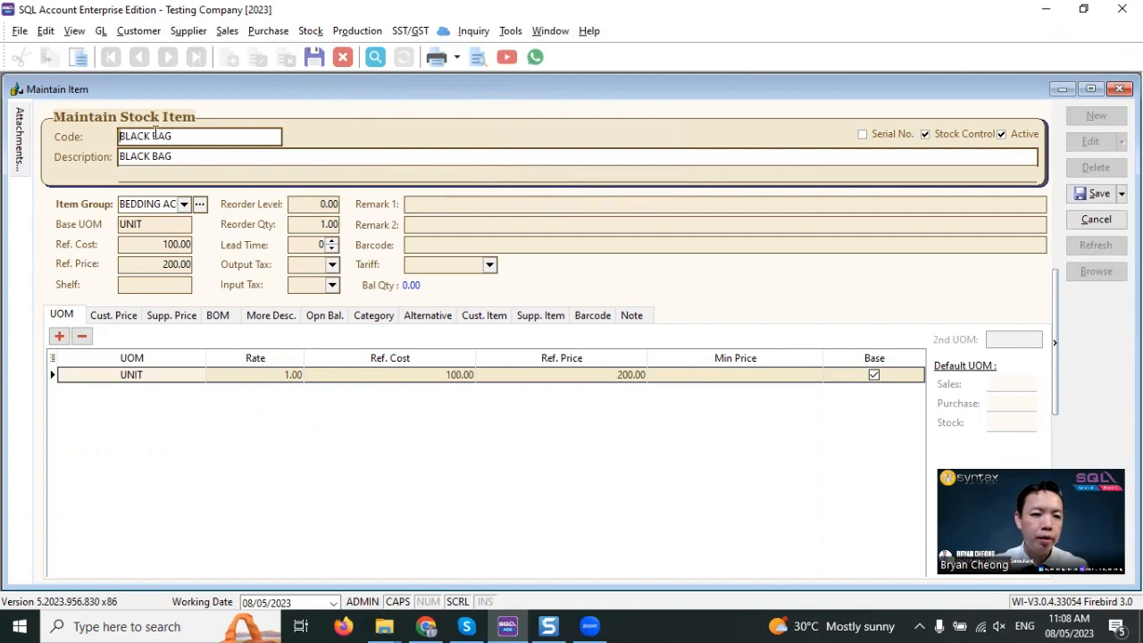
- Change the pasted item's code and description to BLUE BAG and save it
left_click_drag(150, 136, 45, 142)
type("B")
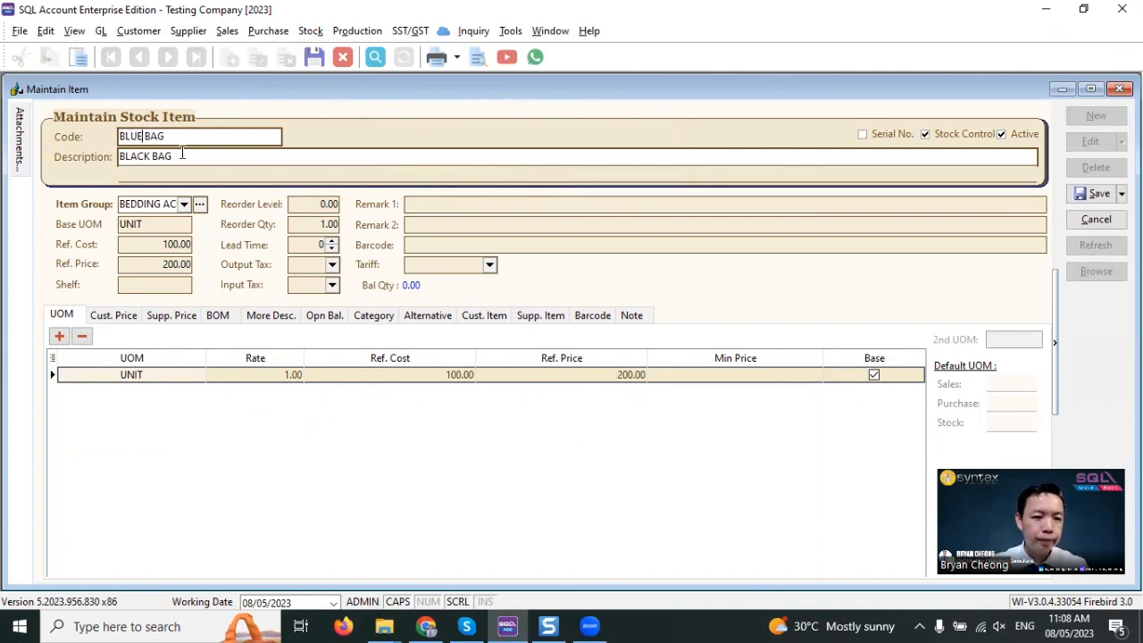
left_click_drag(152, 160, 12, 144)
type("BL")
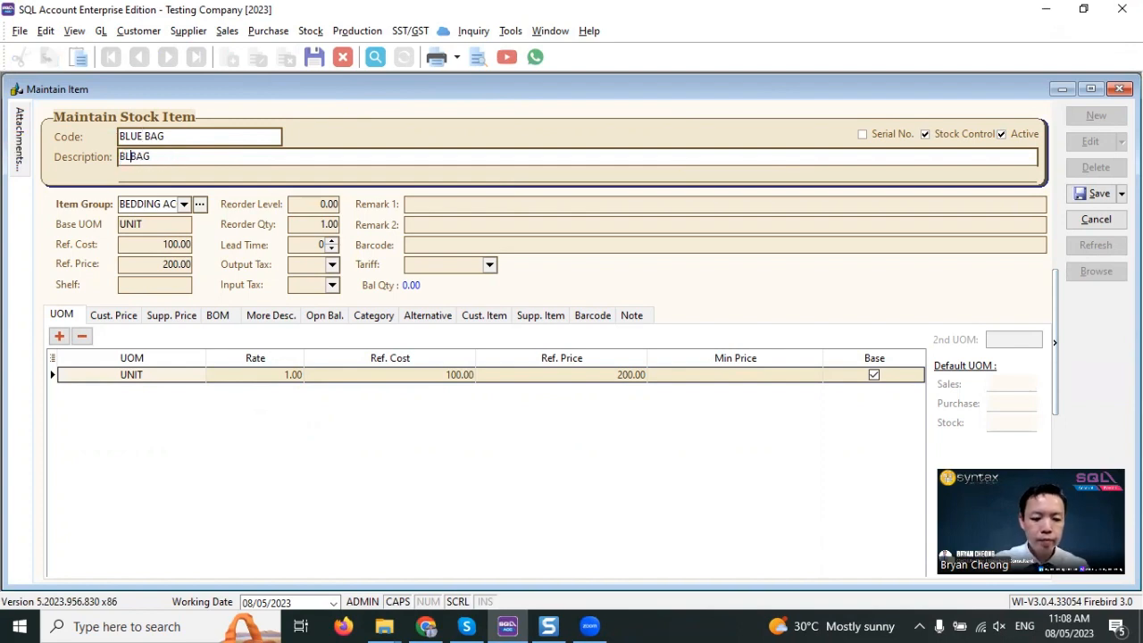
type("UE")
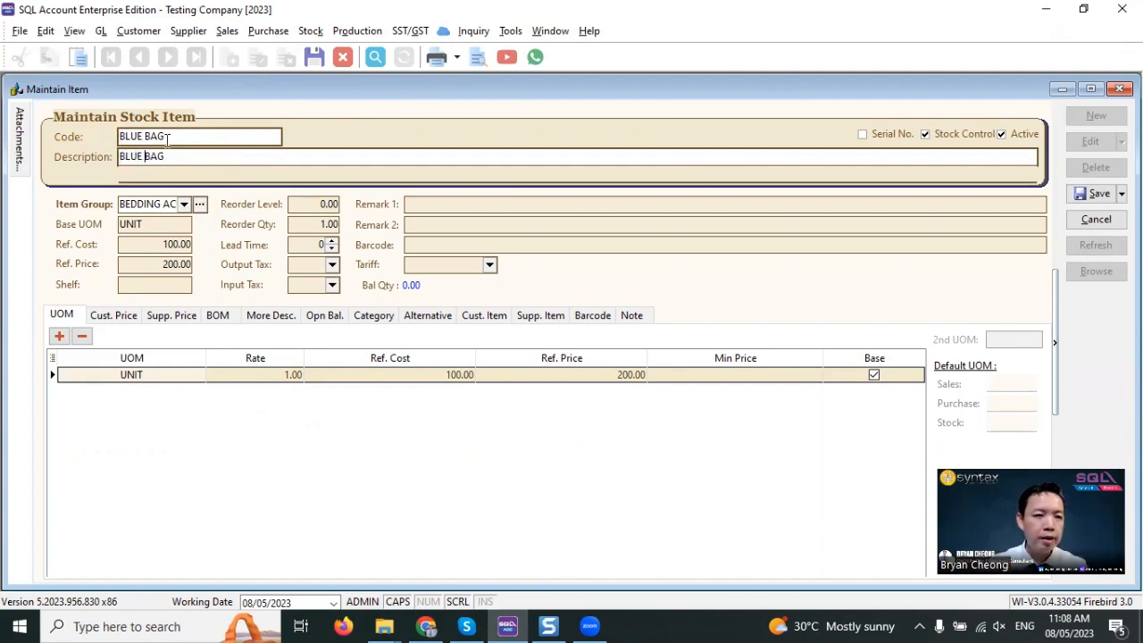
left_click(1092, 193)
- Browse the stock item list and filter the descriptions by BAG
left_click(1097, 271)
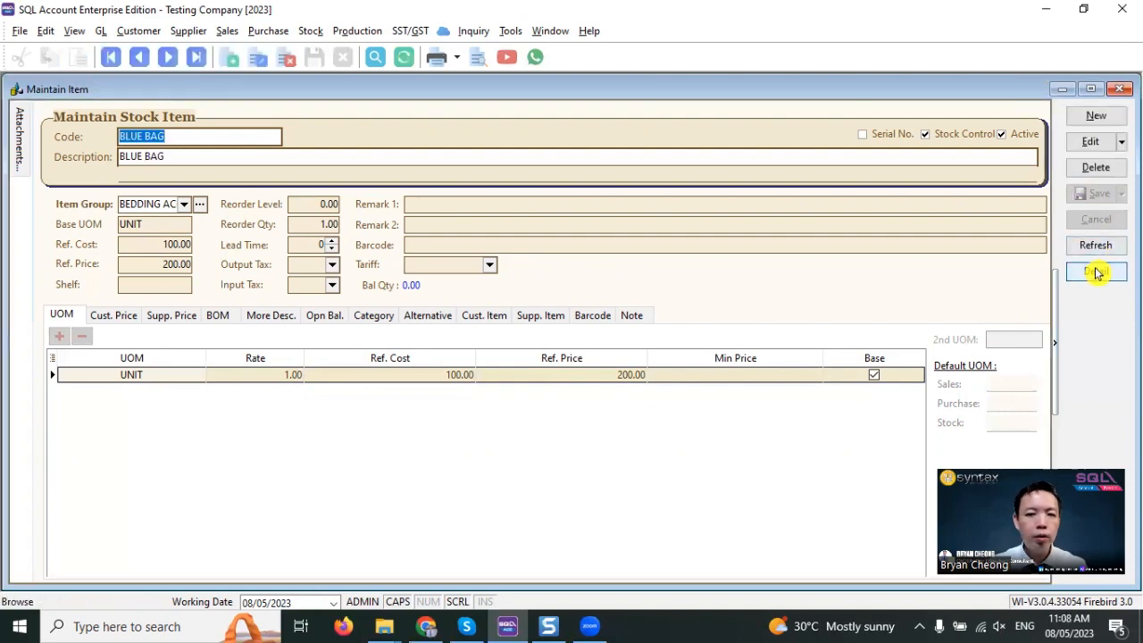
left_click(264, 131)
type("BAG")
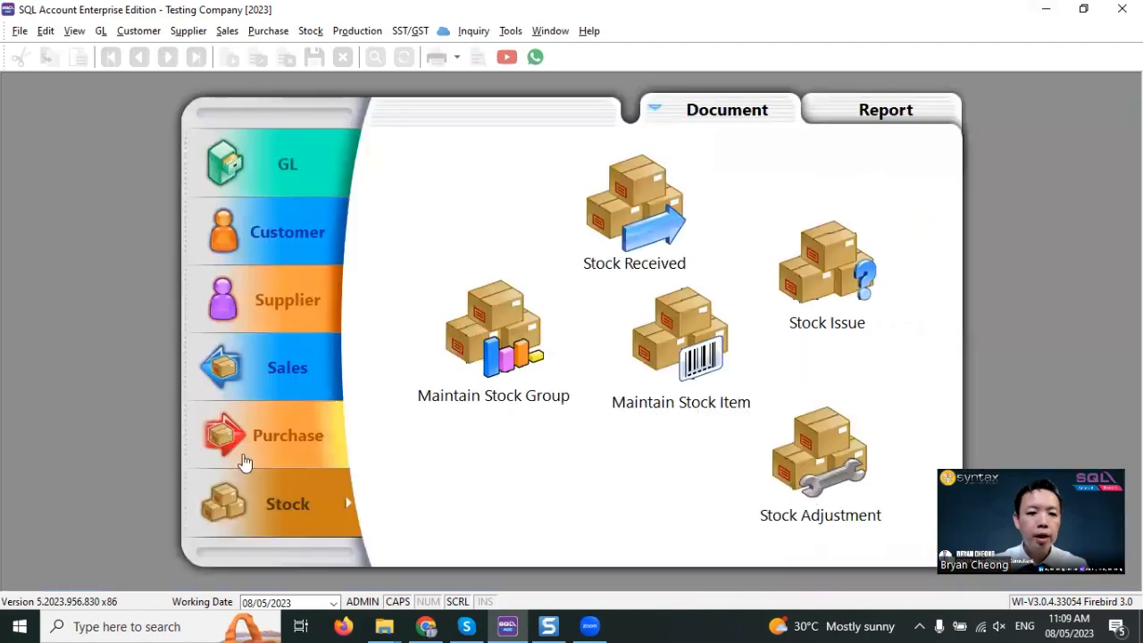
- Create a new purchase order for the supplier EMPIRE TRADING
left_click(246, 435)
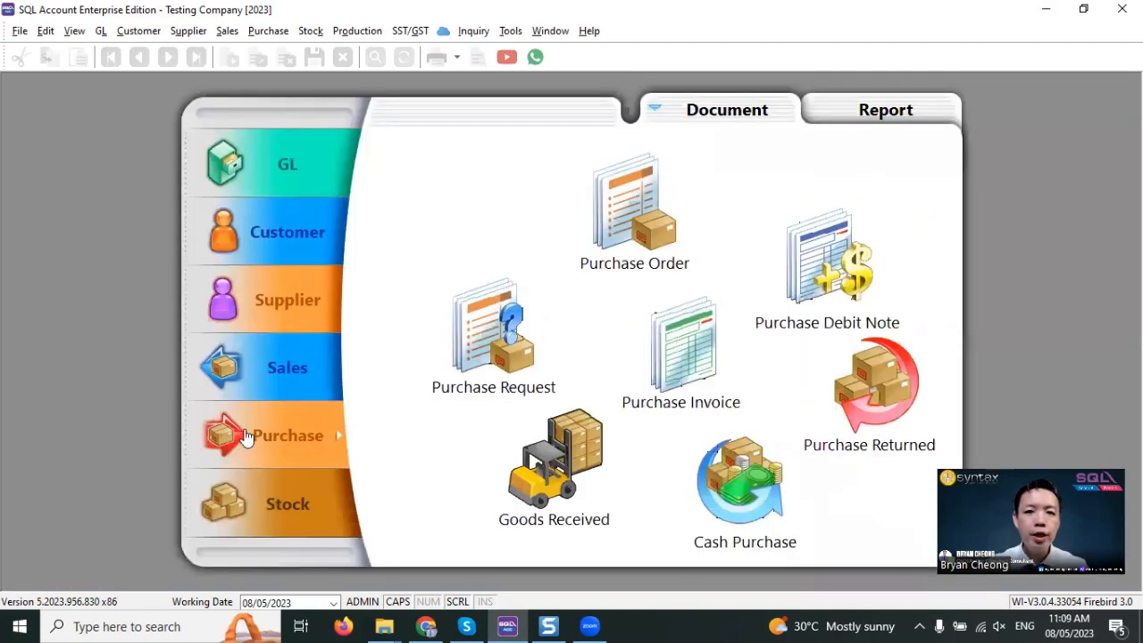
left_click(647, 228)
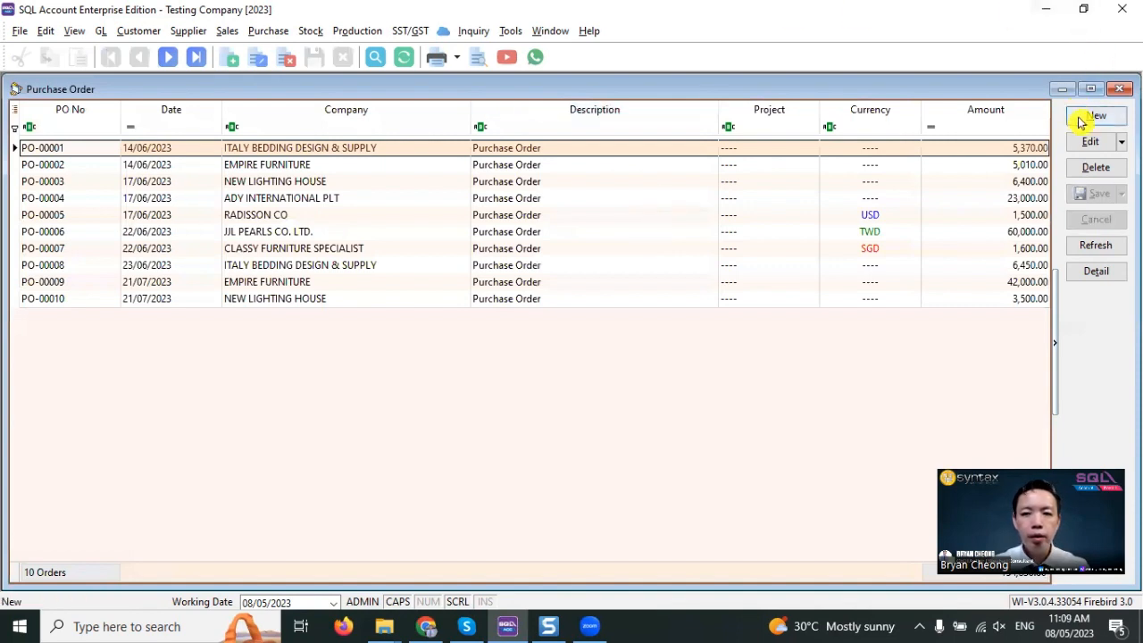
left_click(1087, 122)
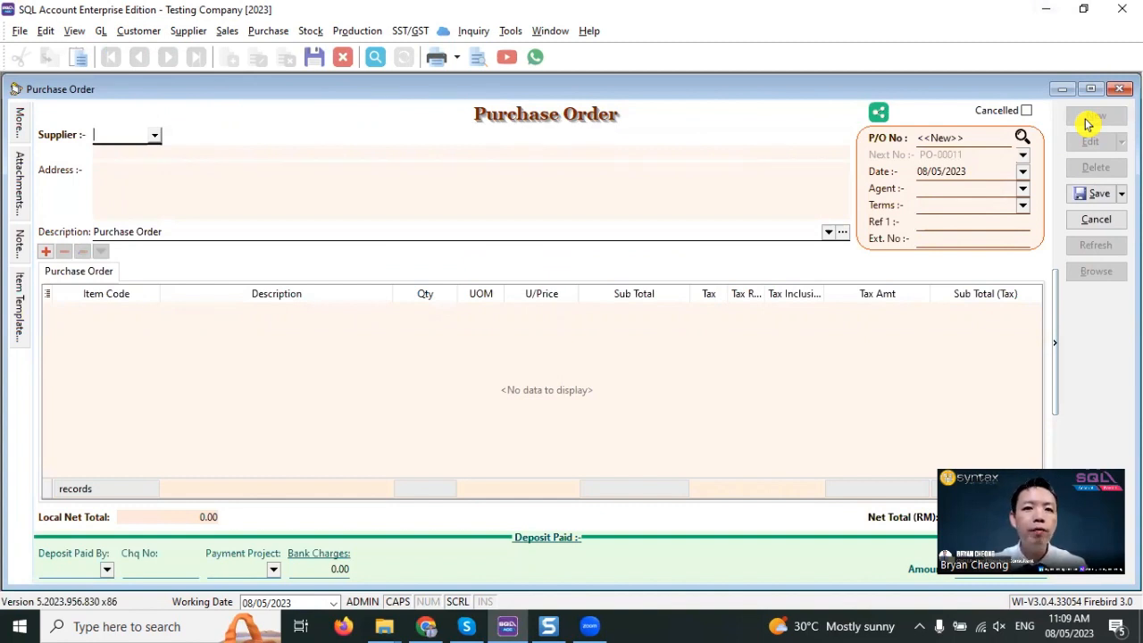
type("EM")
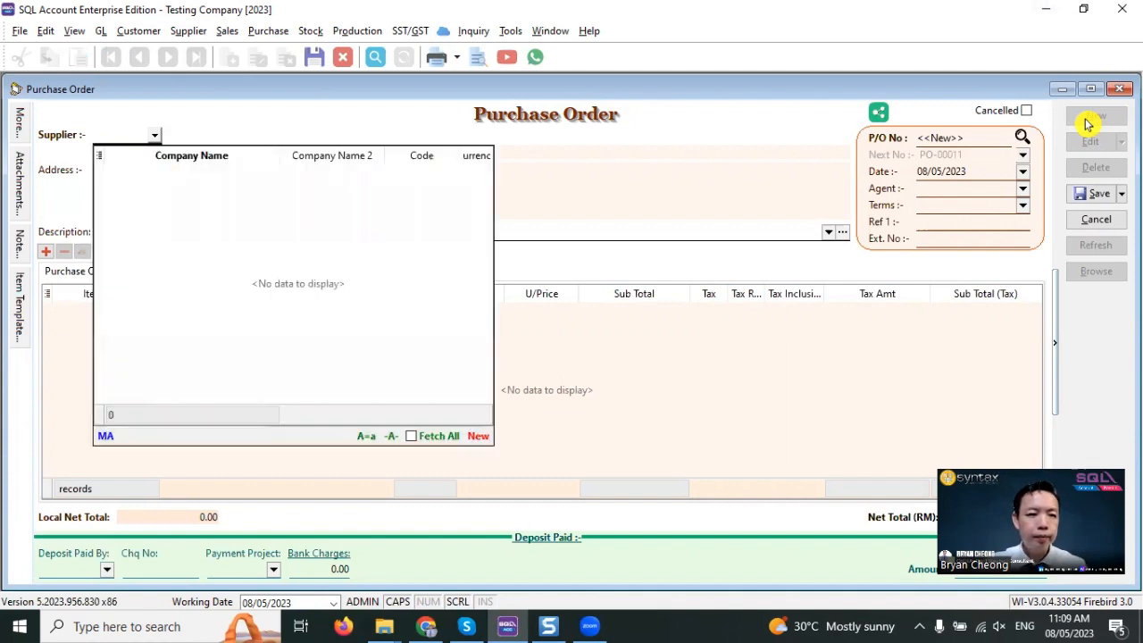
key("Return")
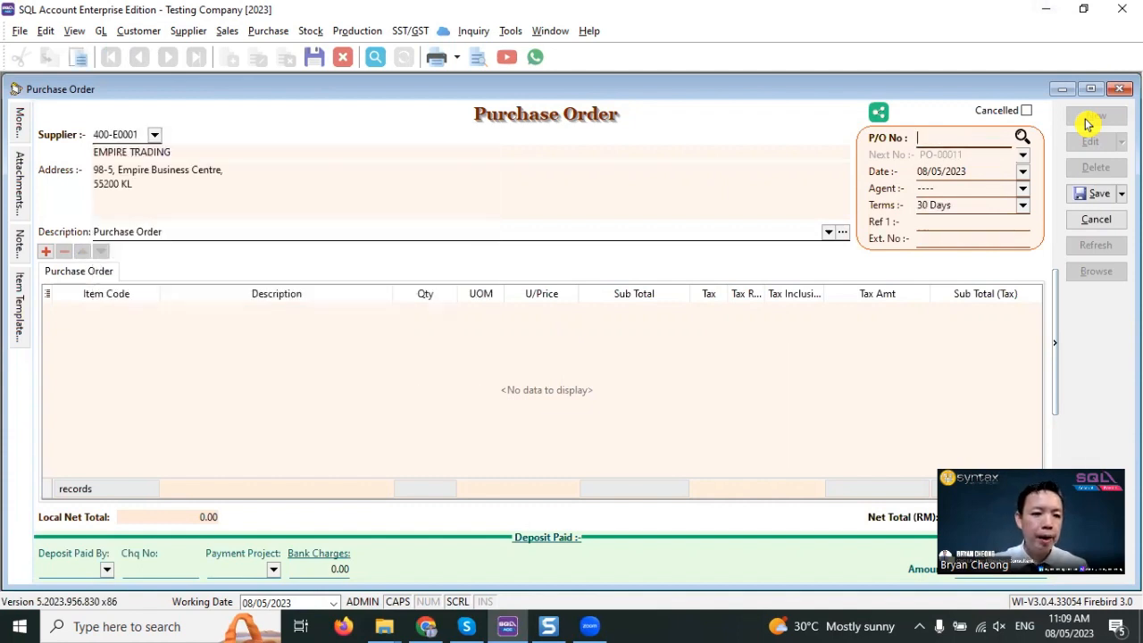
- Add BLACK BAG to the purchase order with a quantity of 100
left_click(129, 311)
type("BAG")
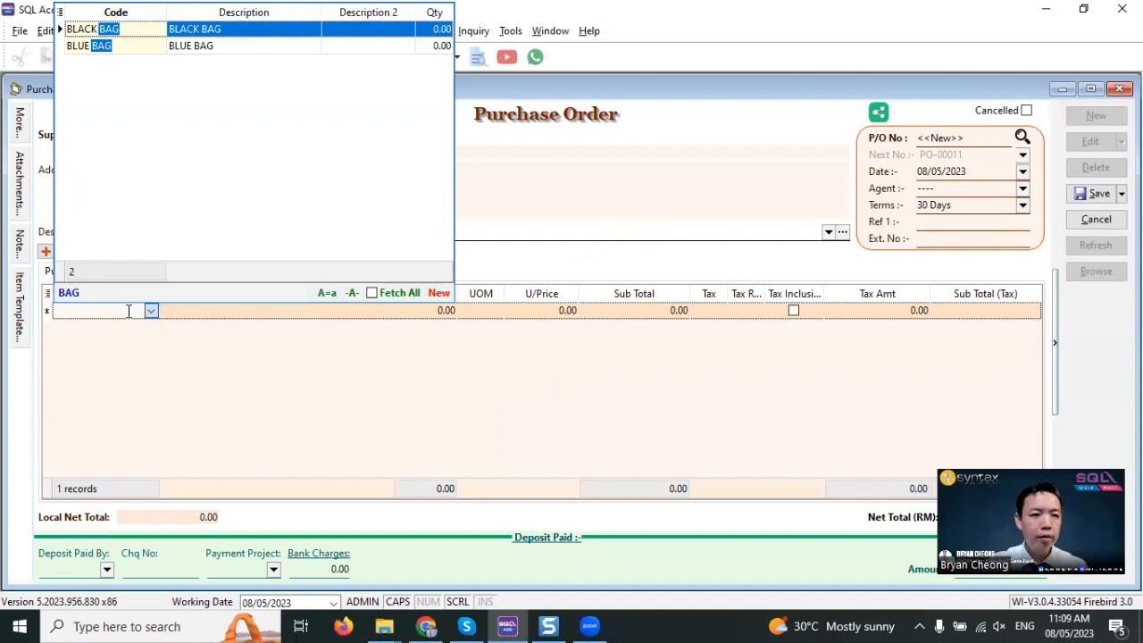
key("Return")
left_click(416, 315)
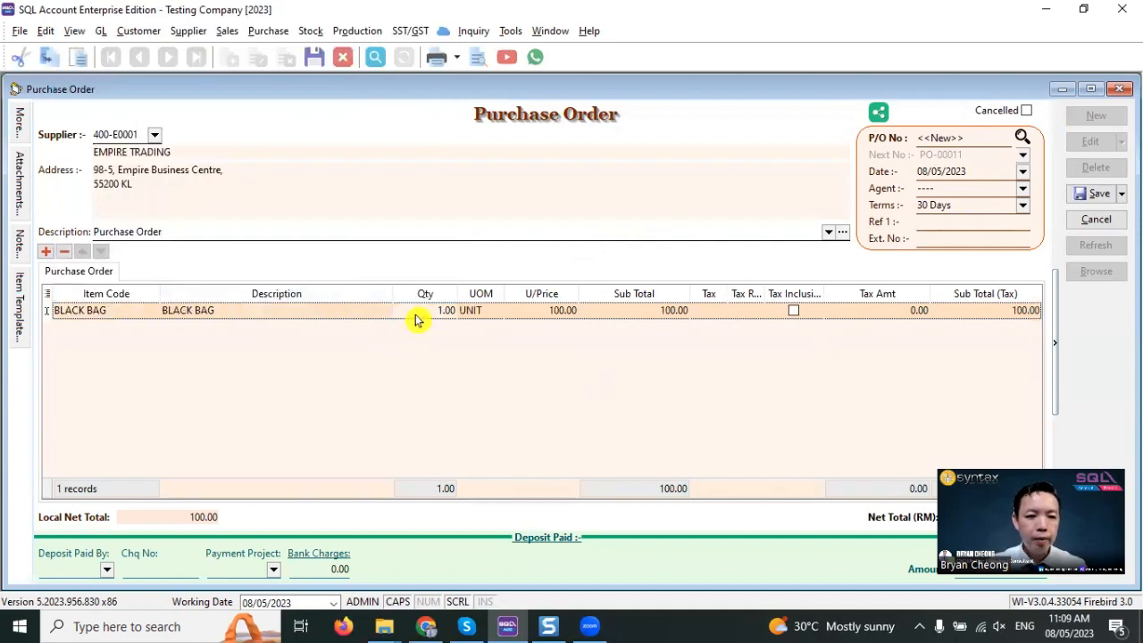
type("100")
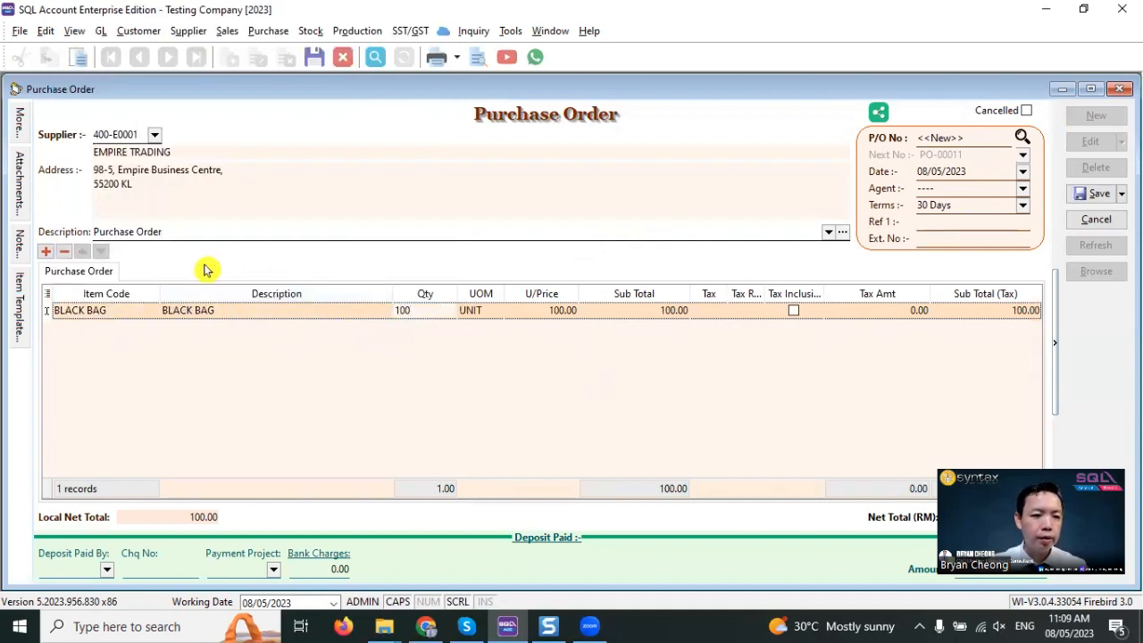
- Add BLUE BAG to the purchase order with a quantity of 100, and save and close the order
left_click(45, 252)
type("BLUE")
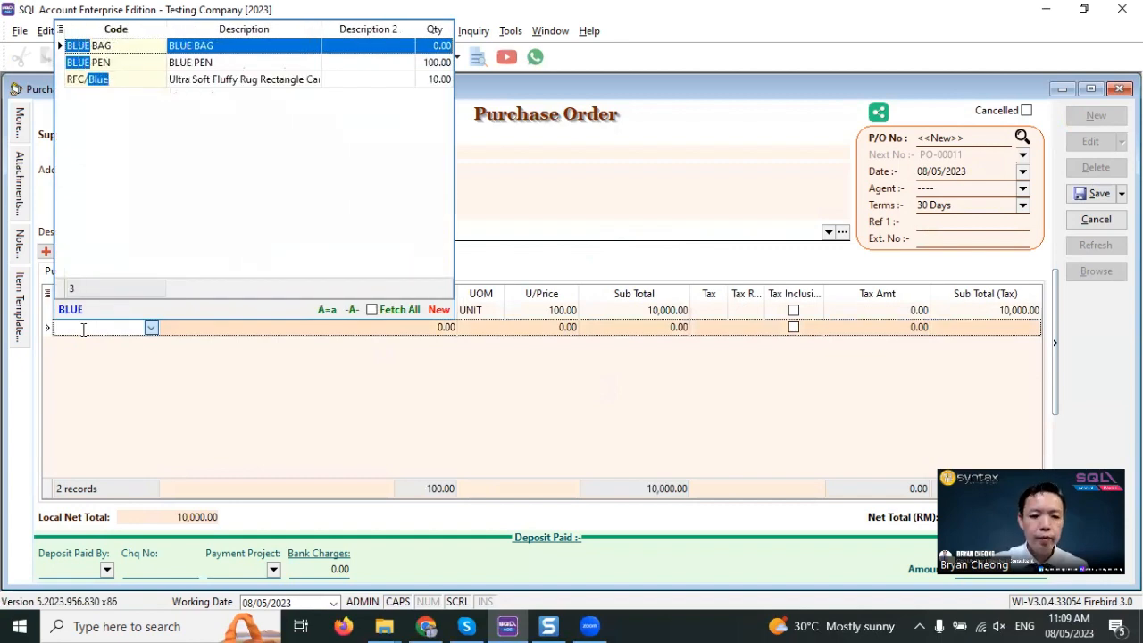
key("Return")
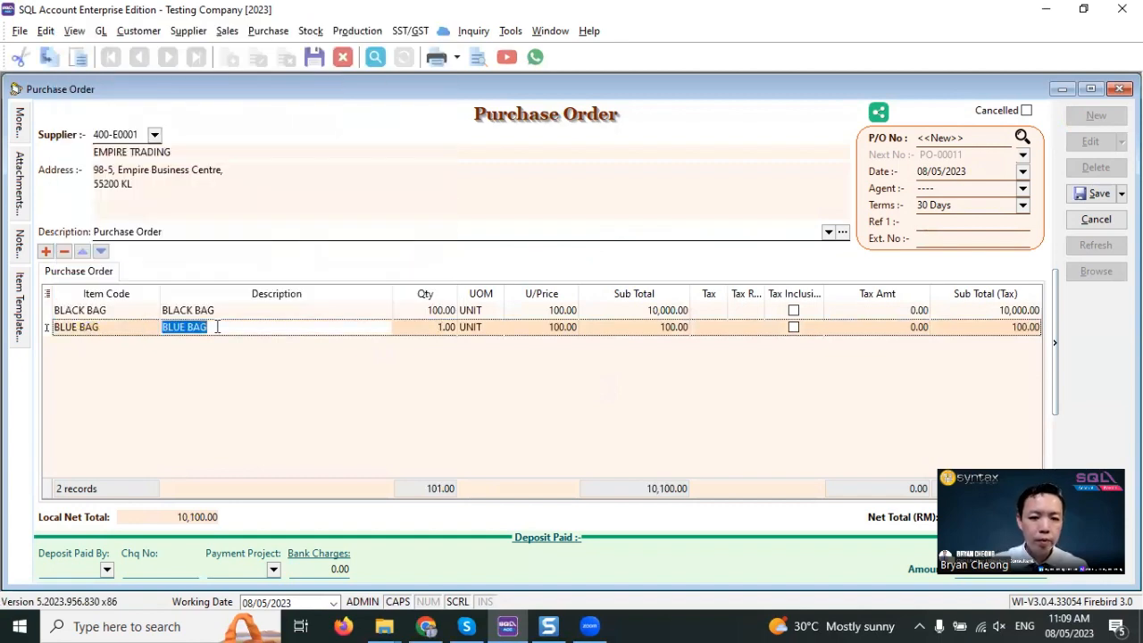
left_click(416, 326)
type("1")
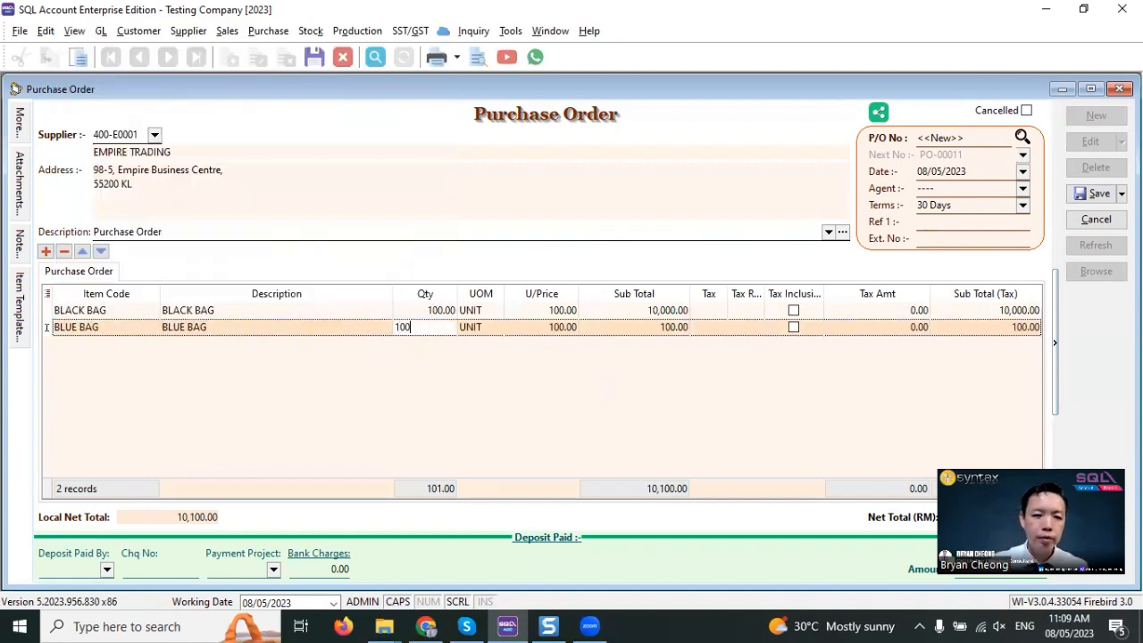
type("00")
key("Return")
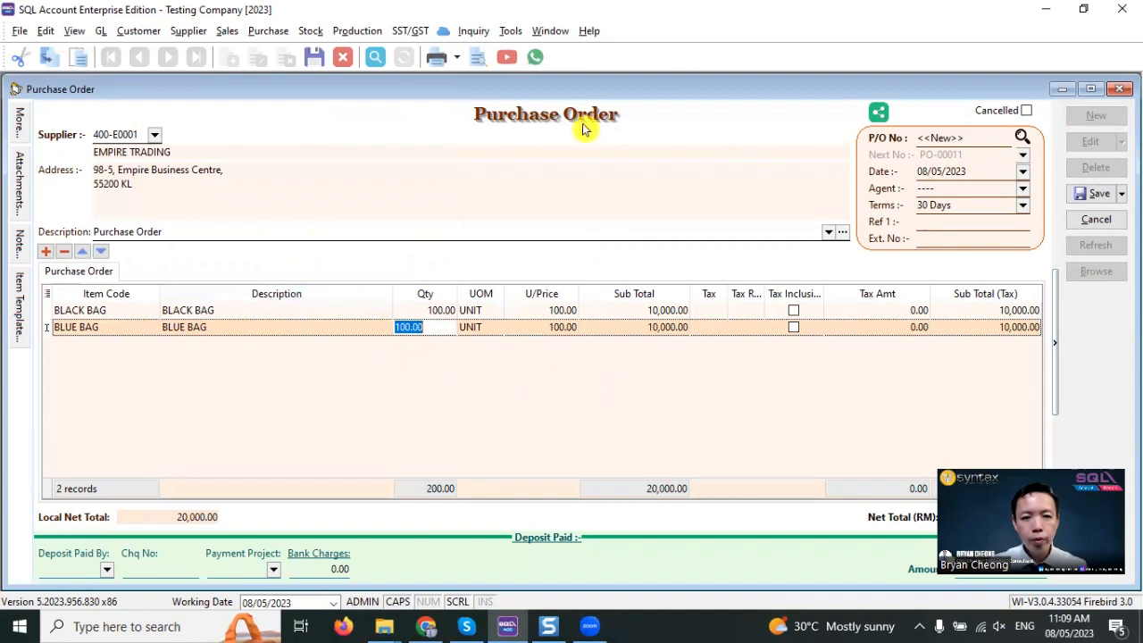
left_click(1081, 195)
left_click(1120, 89)
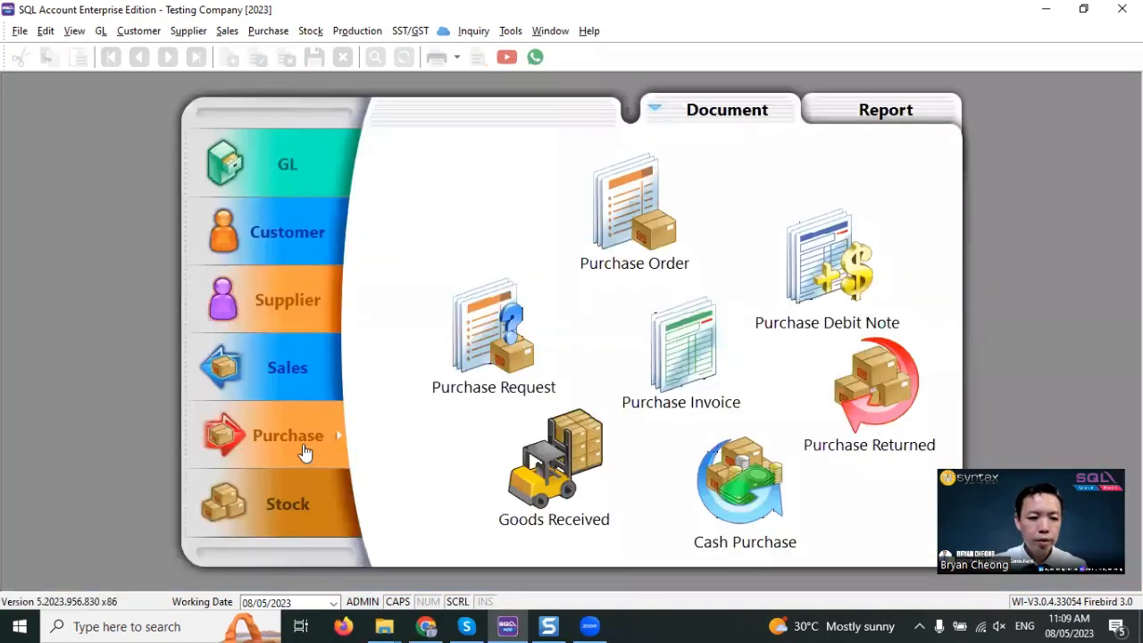
- Check the stock quantities of the bag items by filtering the item descriptions by BAG, and close the list
left_click(306, 503)
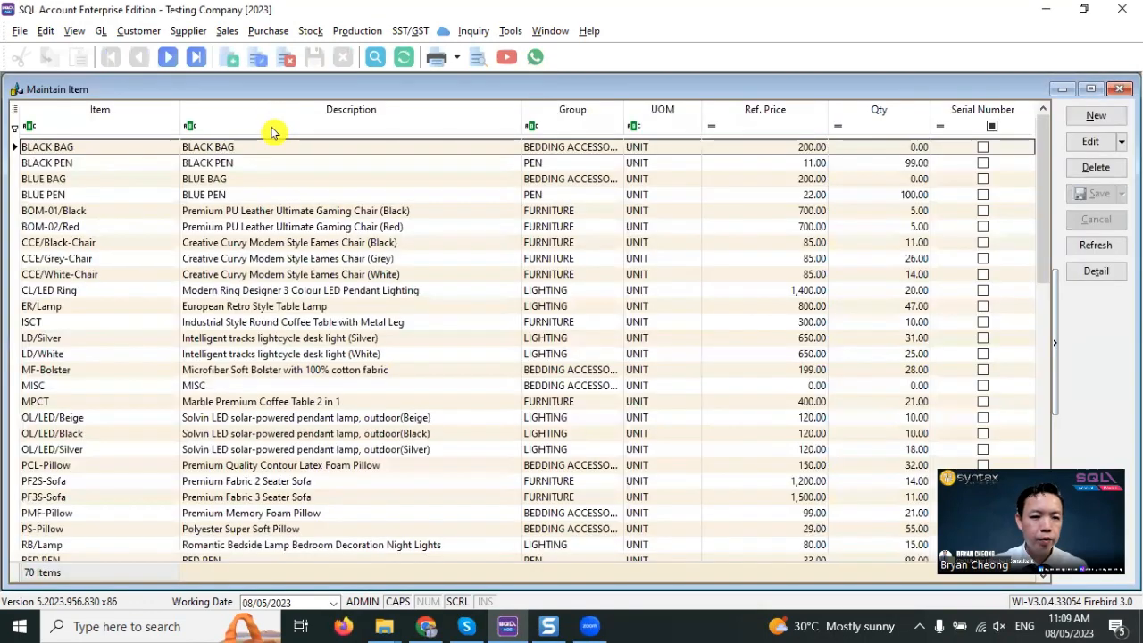
left_click(272, 126)
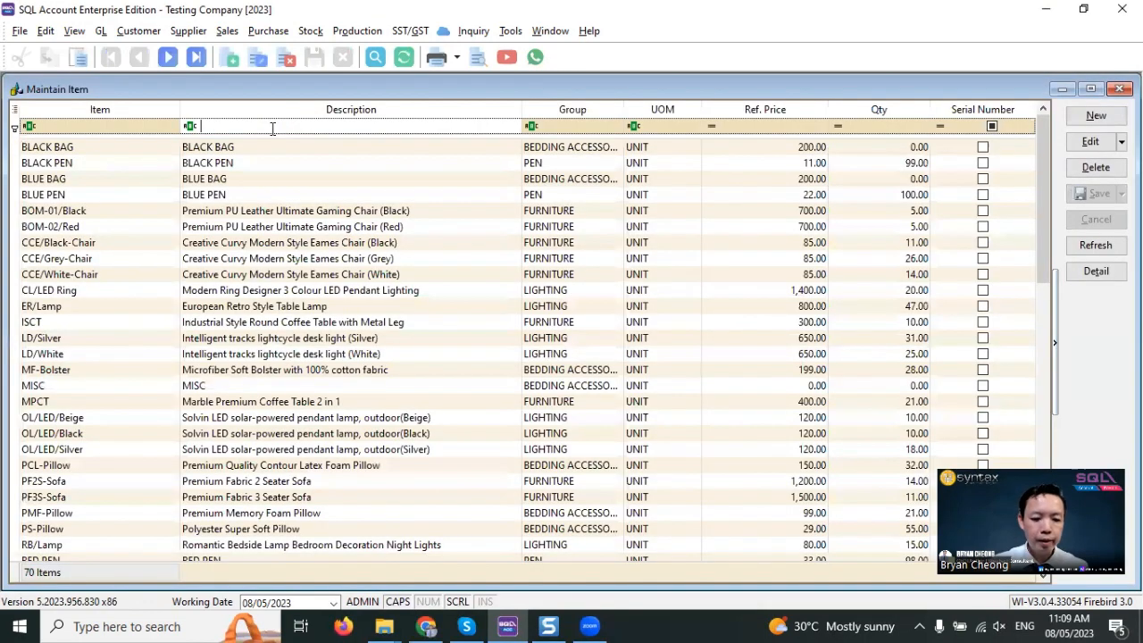
key("Return")
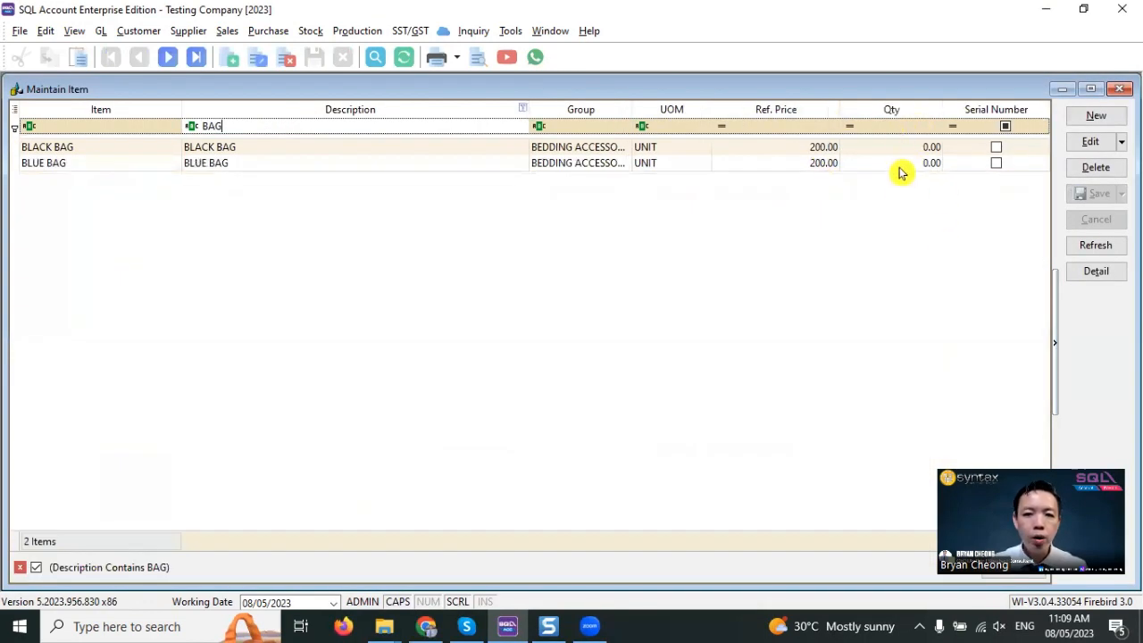
left_click(1118, 91)
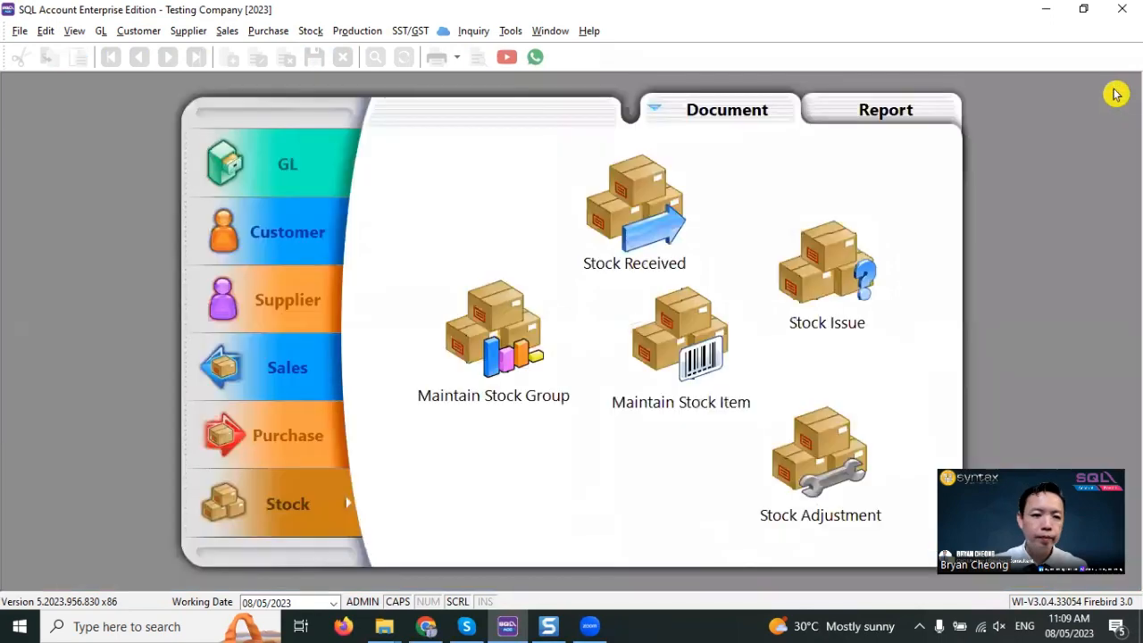
- Create a new goods received note for the supplier EMPIRE TRADING
left_click(300, 447)
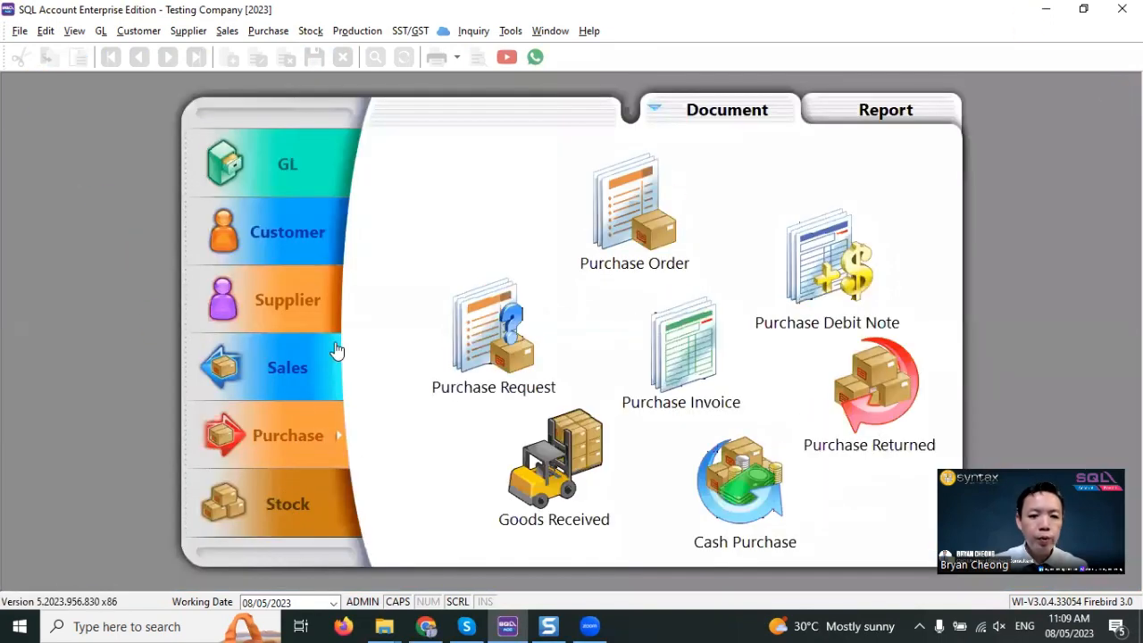
left_click(540, 490)
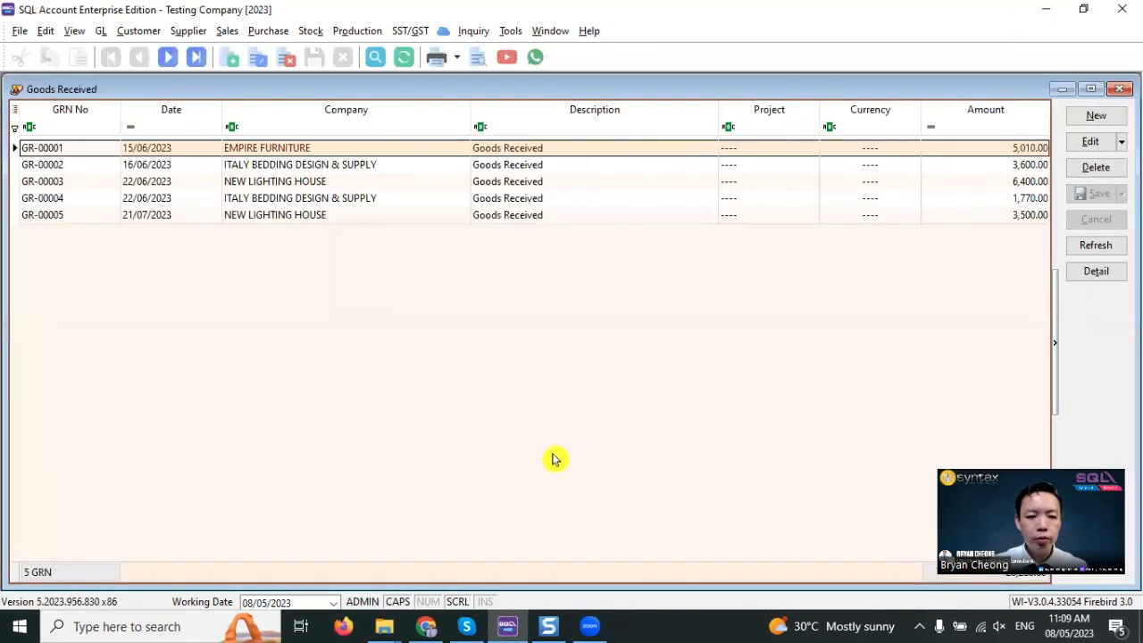
left_click(1088, 116)
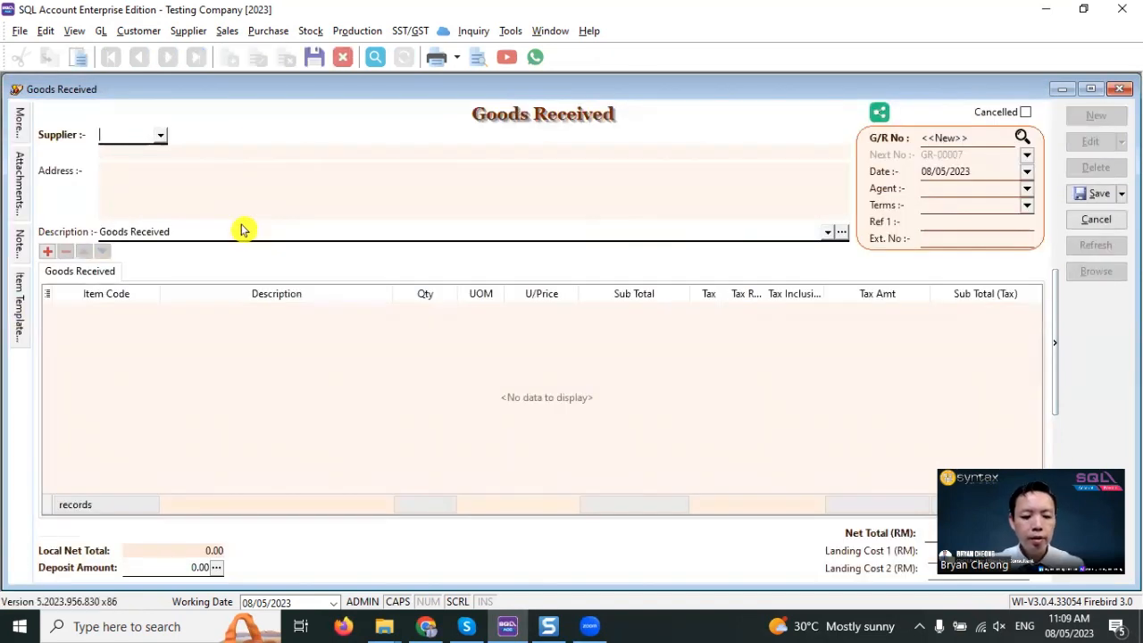
type("EM")
key("Return")
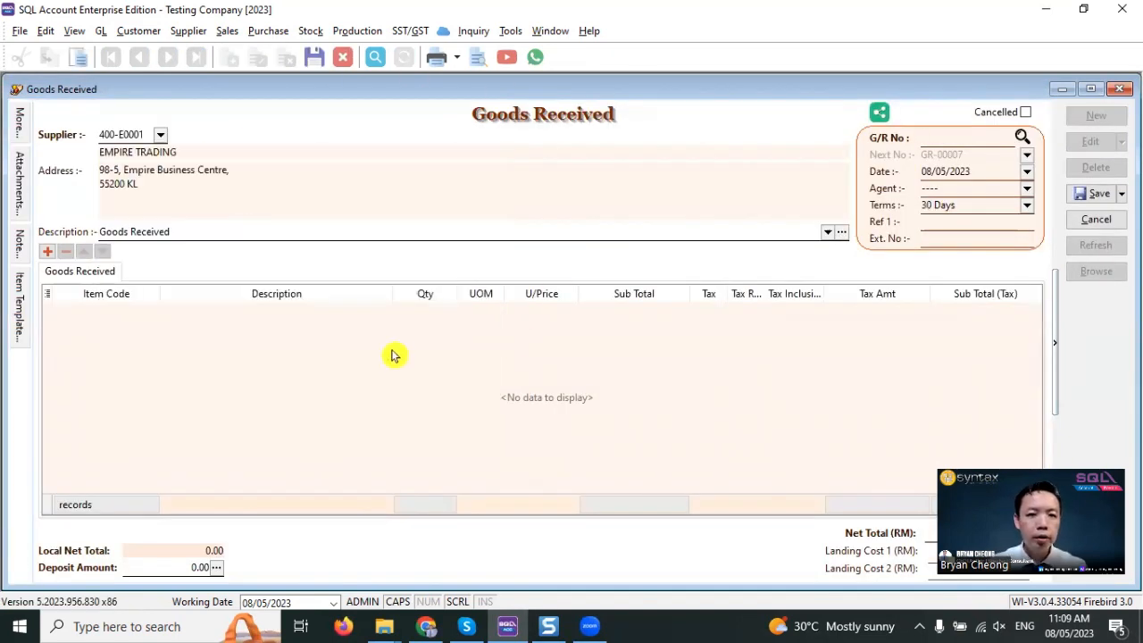
- Transfer 80 BLACK BAG and 100 BLUE BAG from the purchase order into the goods received note, and save and close it
right_click(514, 120)
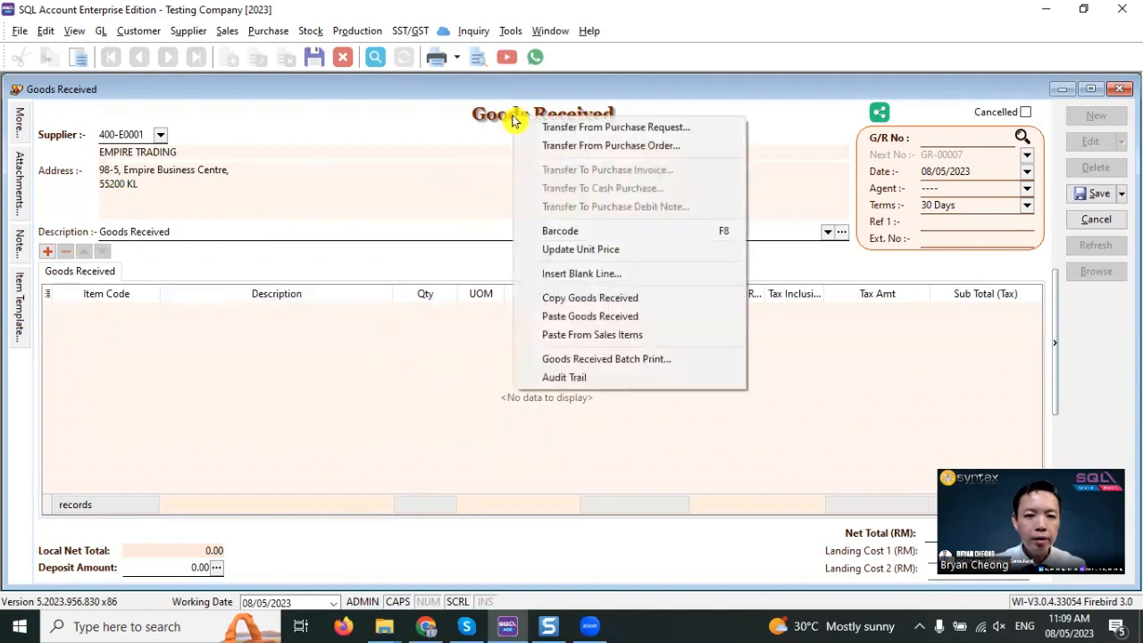
left_click(585, 150)
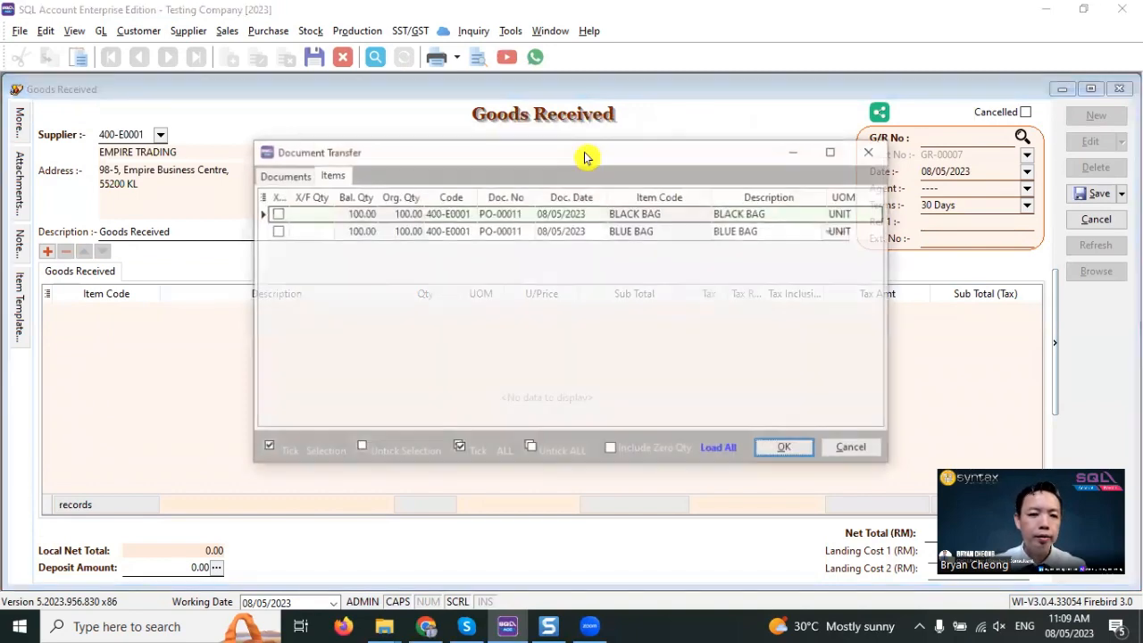
left_click(274, 215)
double_click(307, 214)
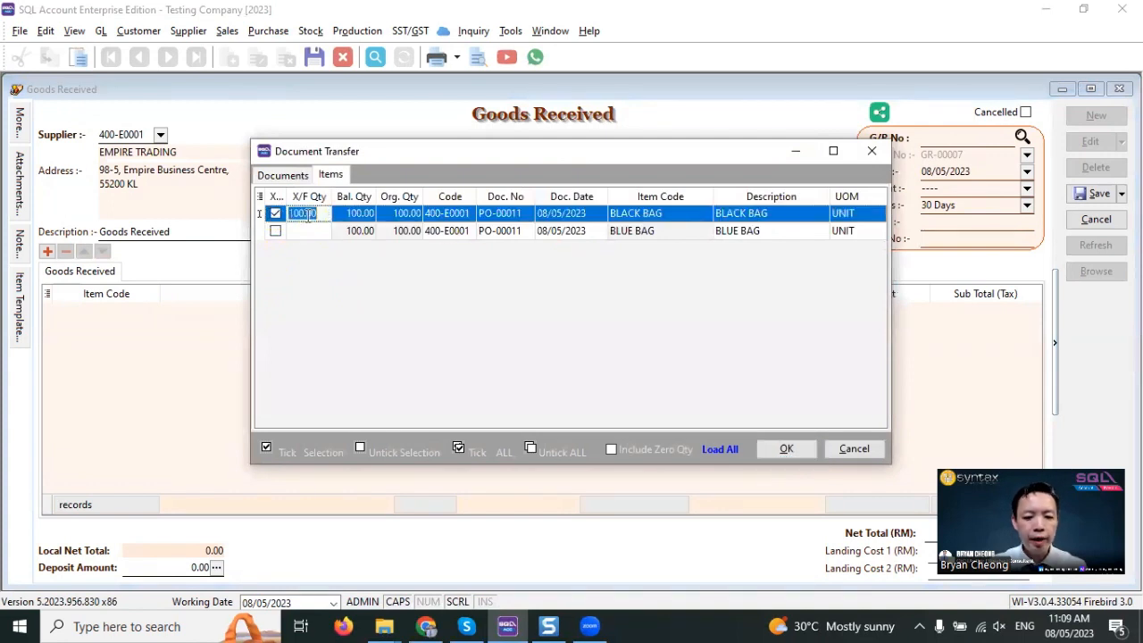
type("80")
left_click(275, 230)
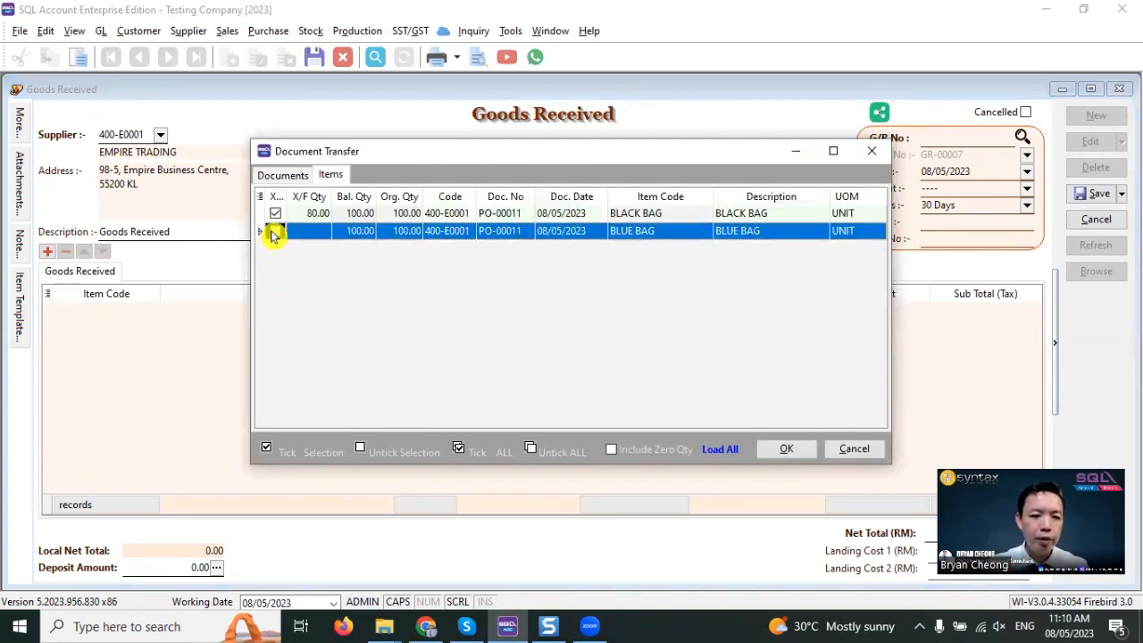
left_click(779, 447)
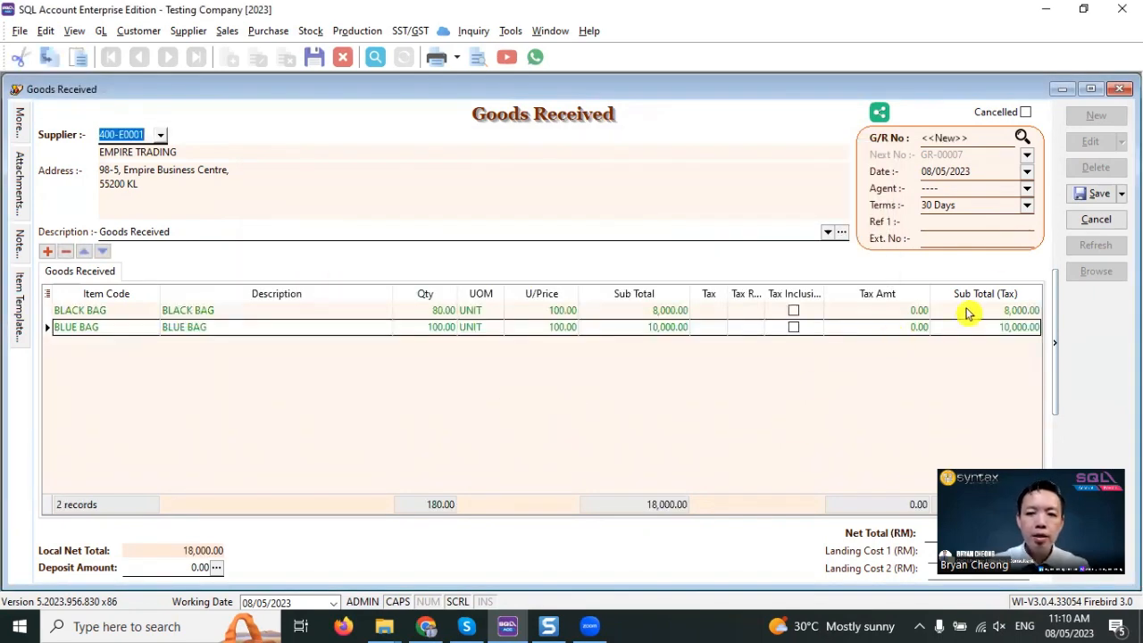
left_click(1101, 194)
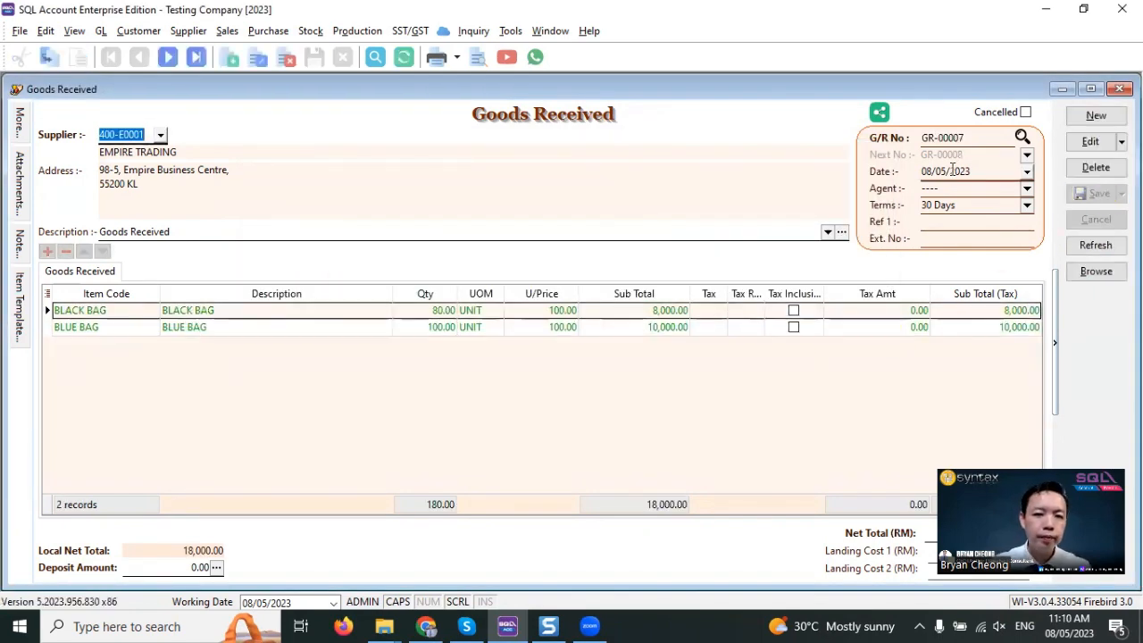
left_click(1120, 89)
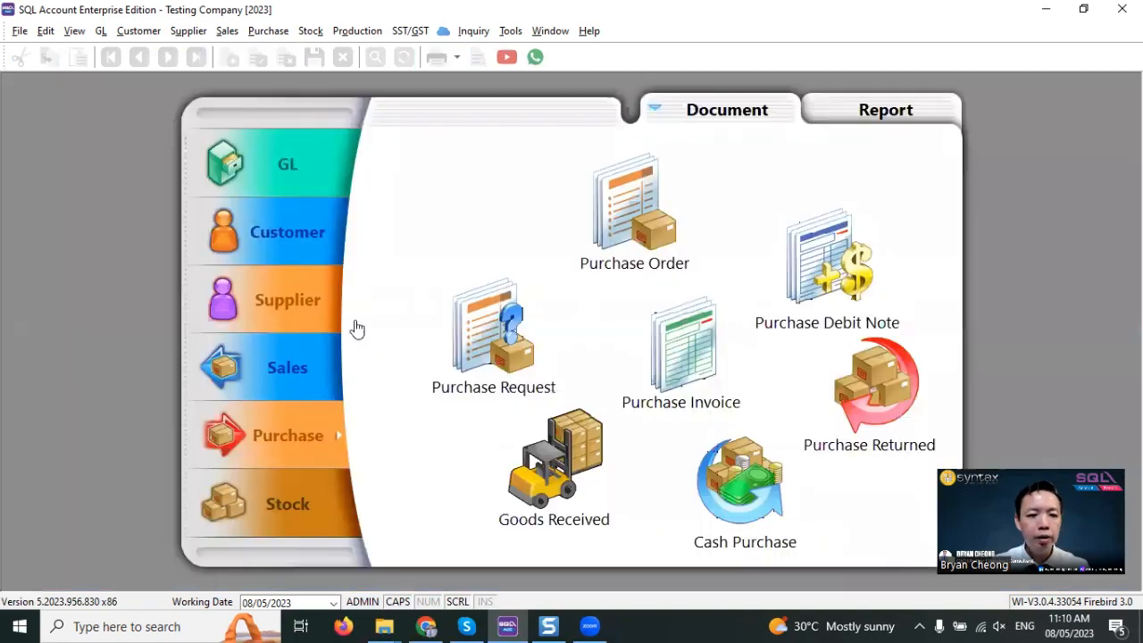
- Check the stock quantities of BLACK BAG and BLUE BAG by filtering the stock item descriptions by BAG, and close the list
left_click(287, 506)
left_click(676, 384)
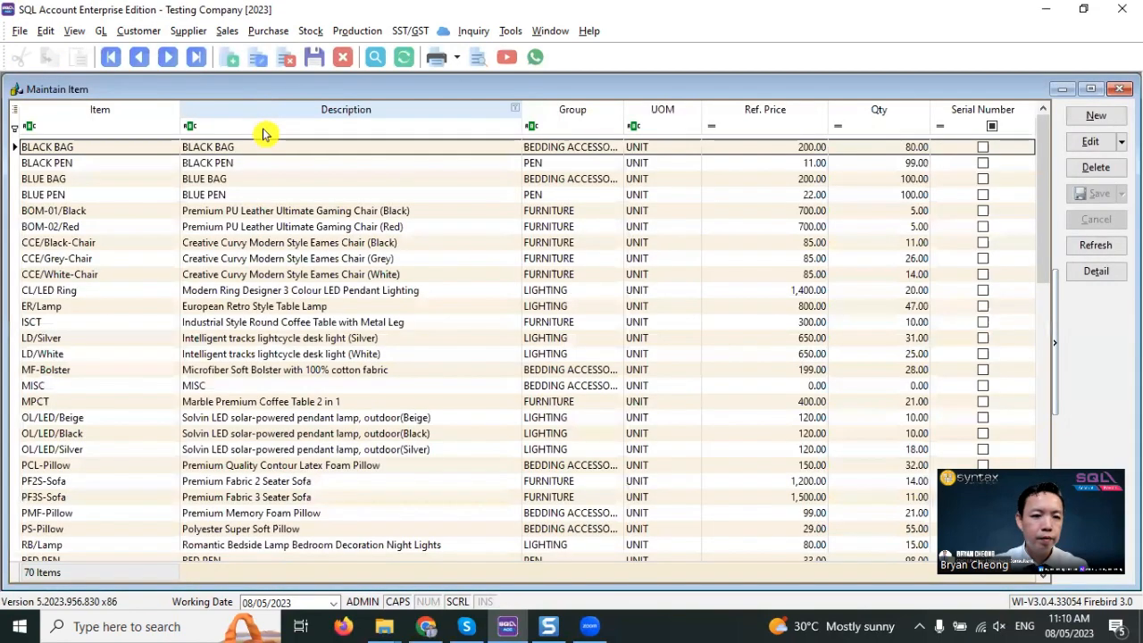
left_click(263, 126)
type("B")
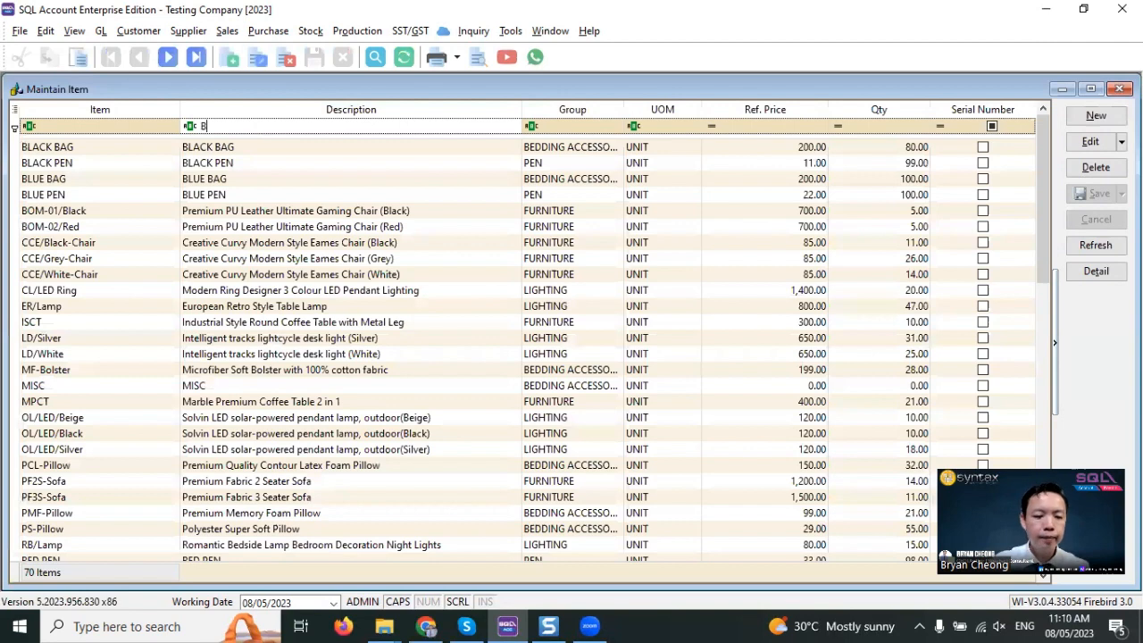
type("AG")
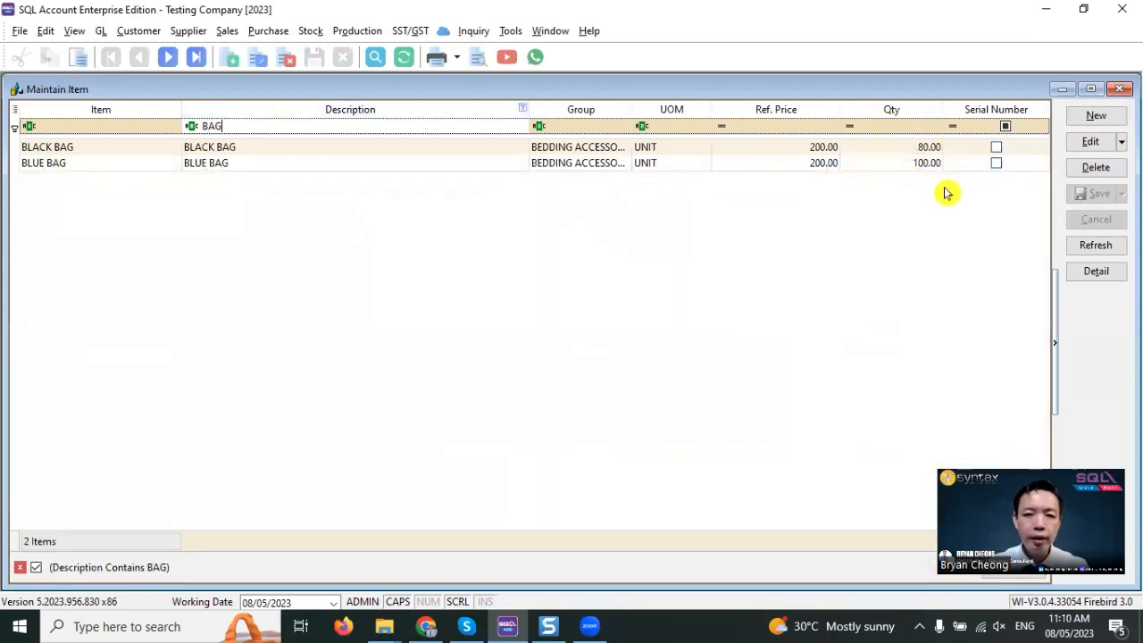
left_click(896, 149)
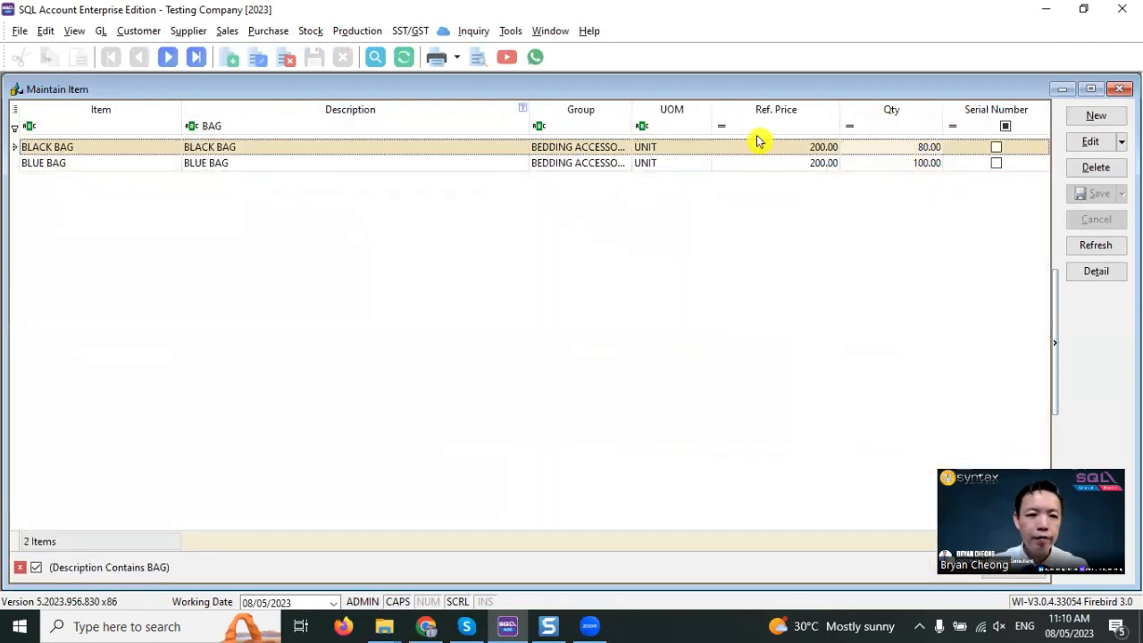
left_click(896, 167)
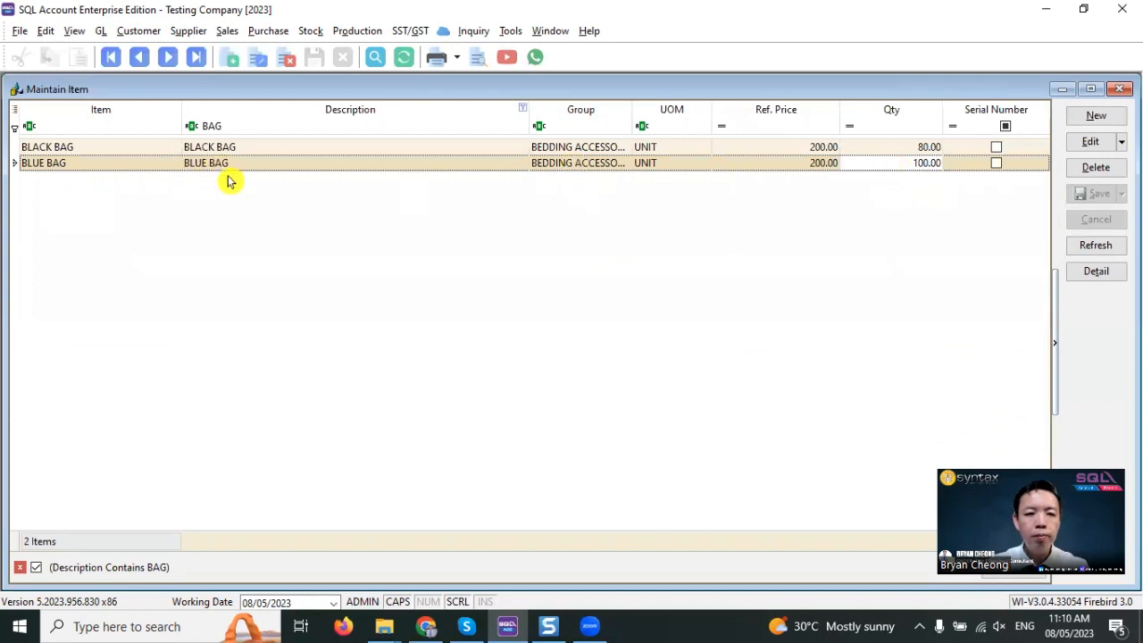
left_click(1118, 89)
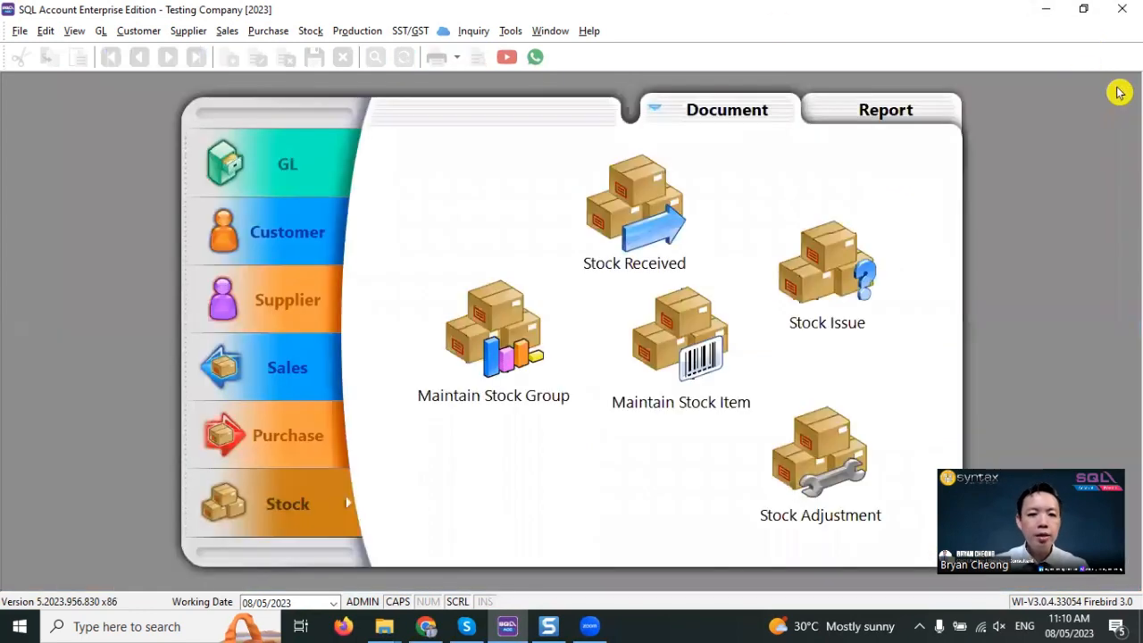
- Create another goods received note for the supplier EMPIRE TRADING
left_click(258, 460)
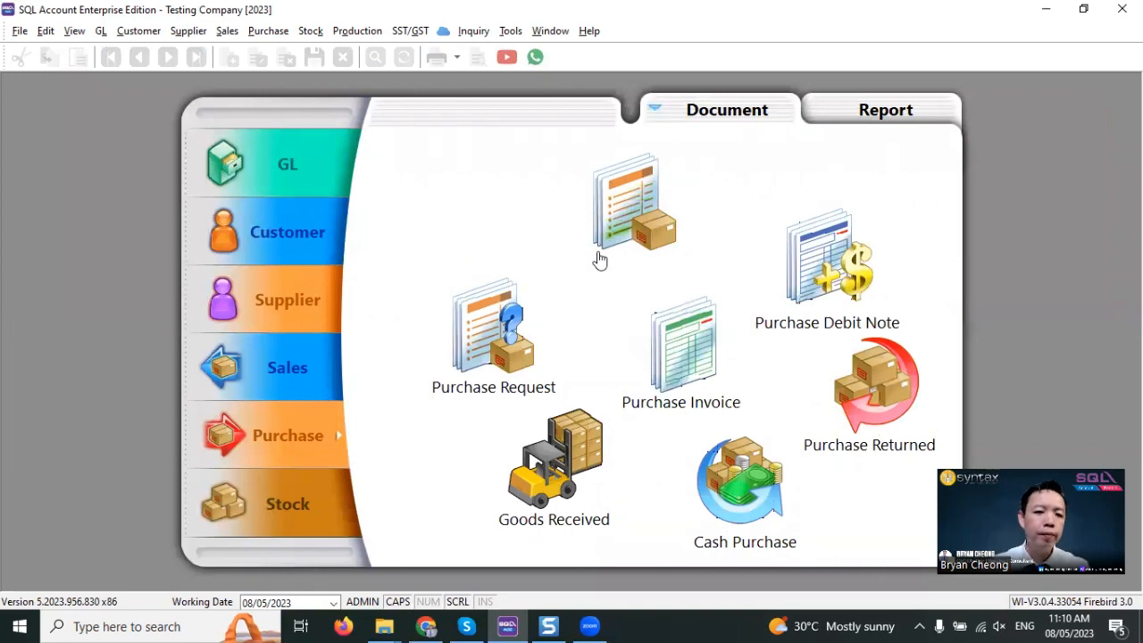
left_click(555, 460)
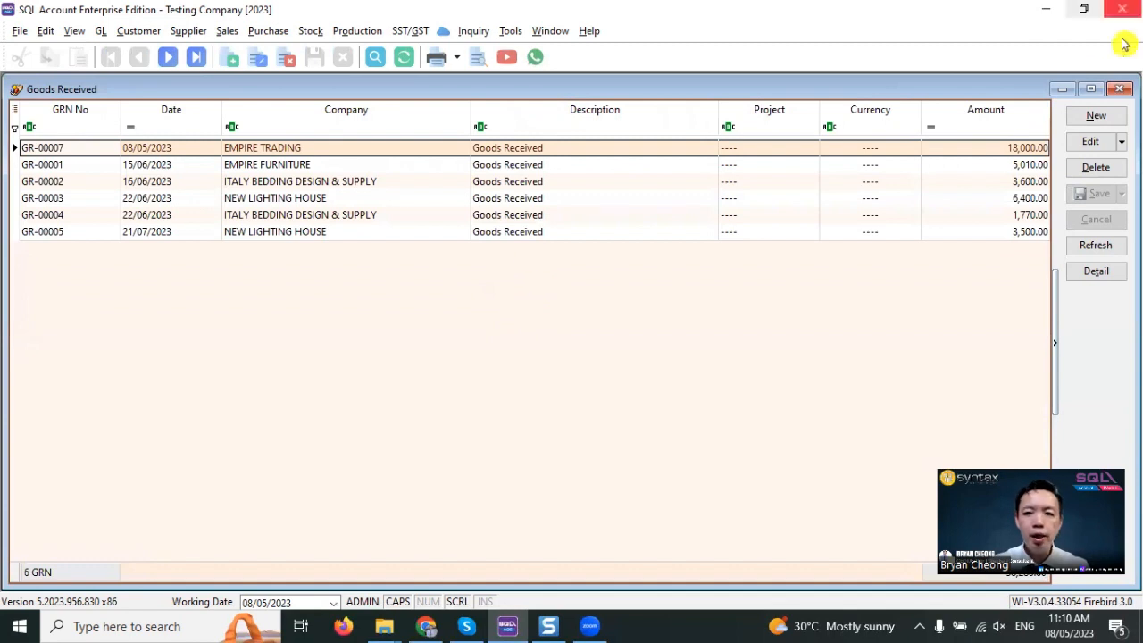
left_click(1098, 117)
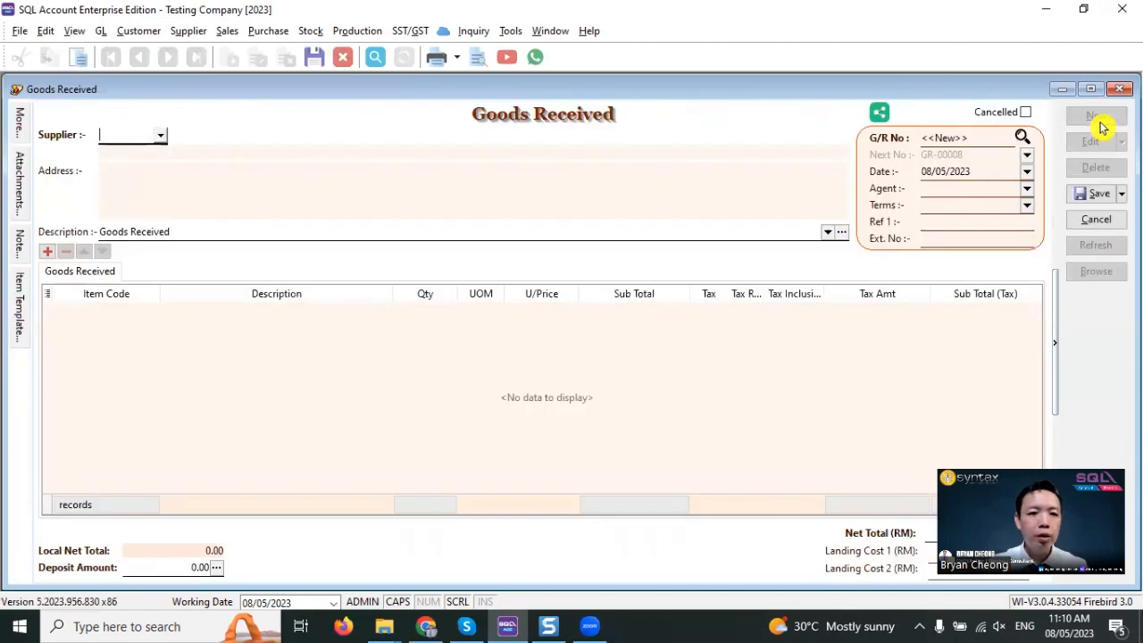
type("EM")
key("Return")
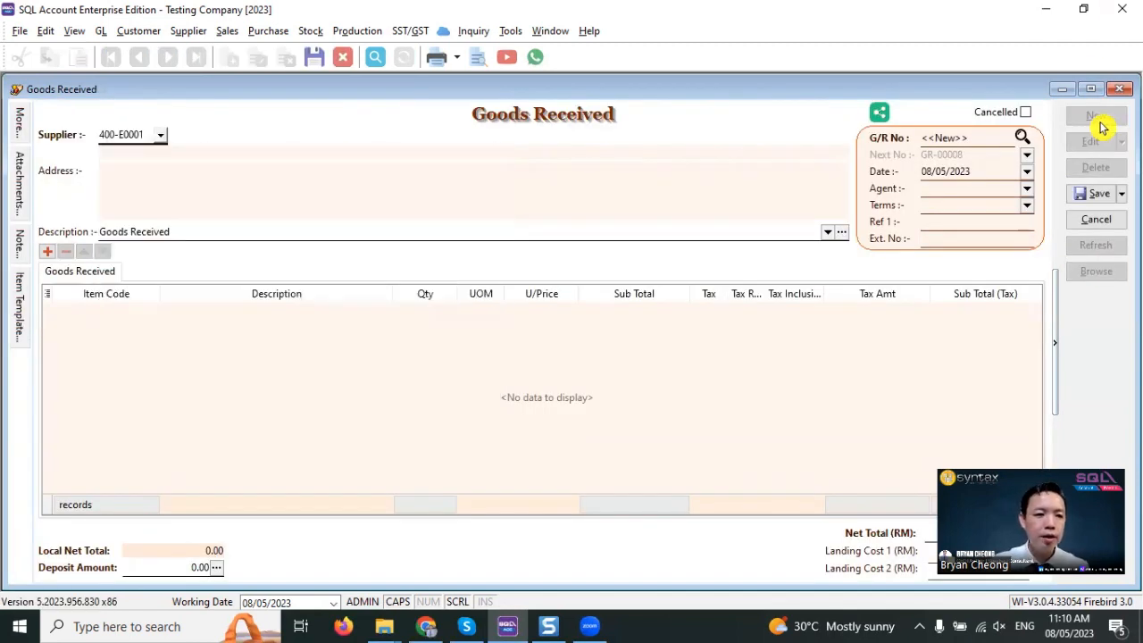
- Add BLACK BAG directly to the goods received note with a quantity of 20, and save and close the note
left_click(130, 312)
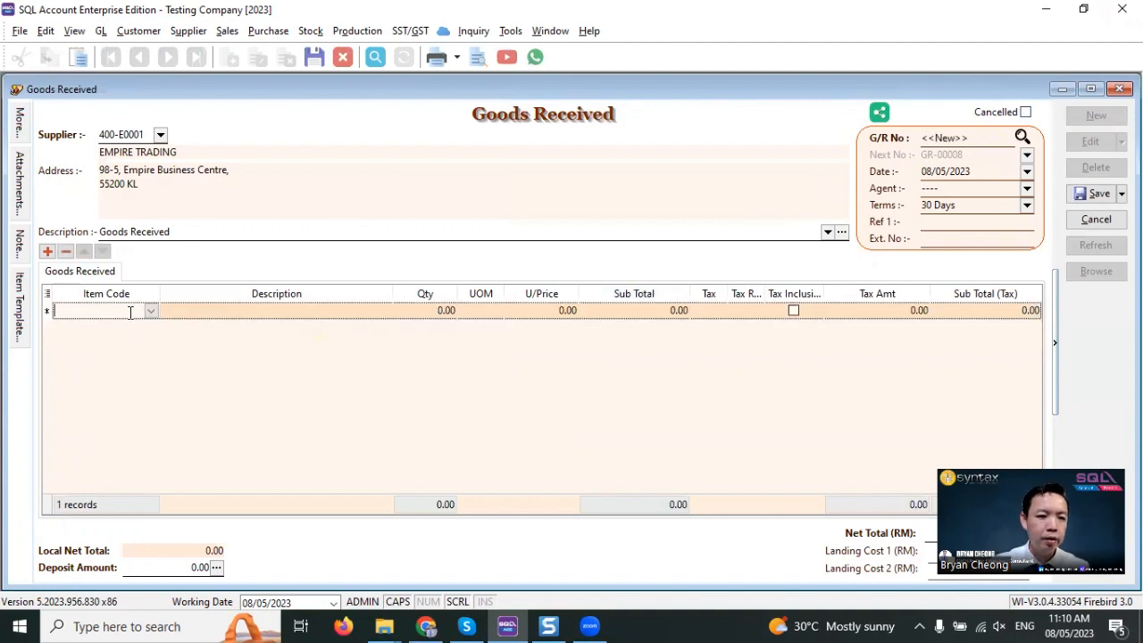
type("BLACK")
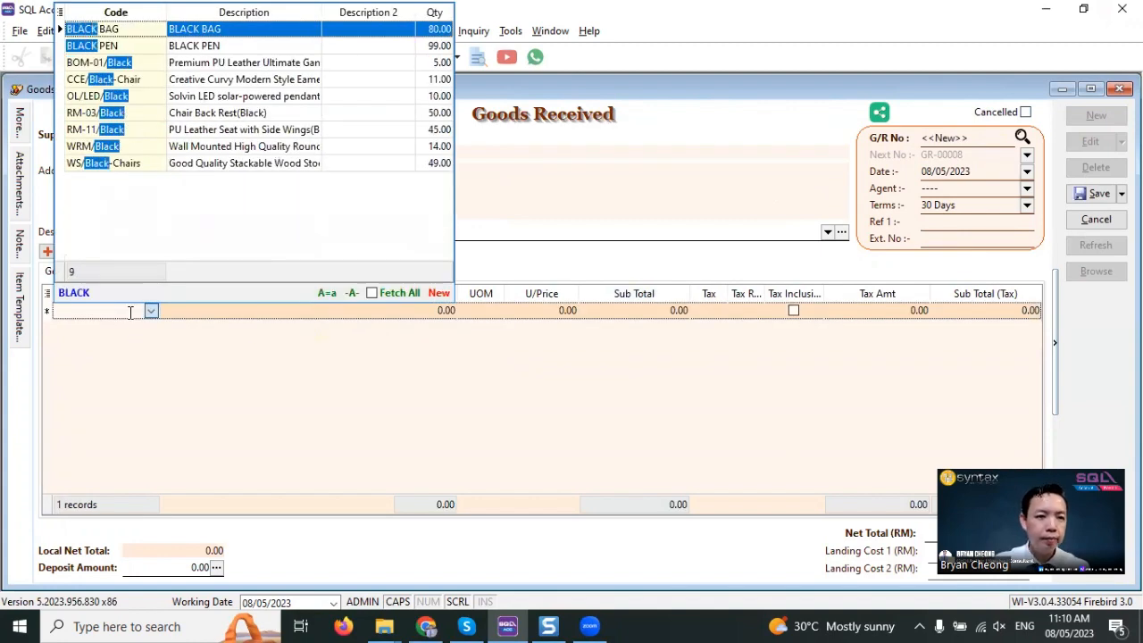
key("Return")
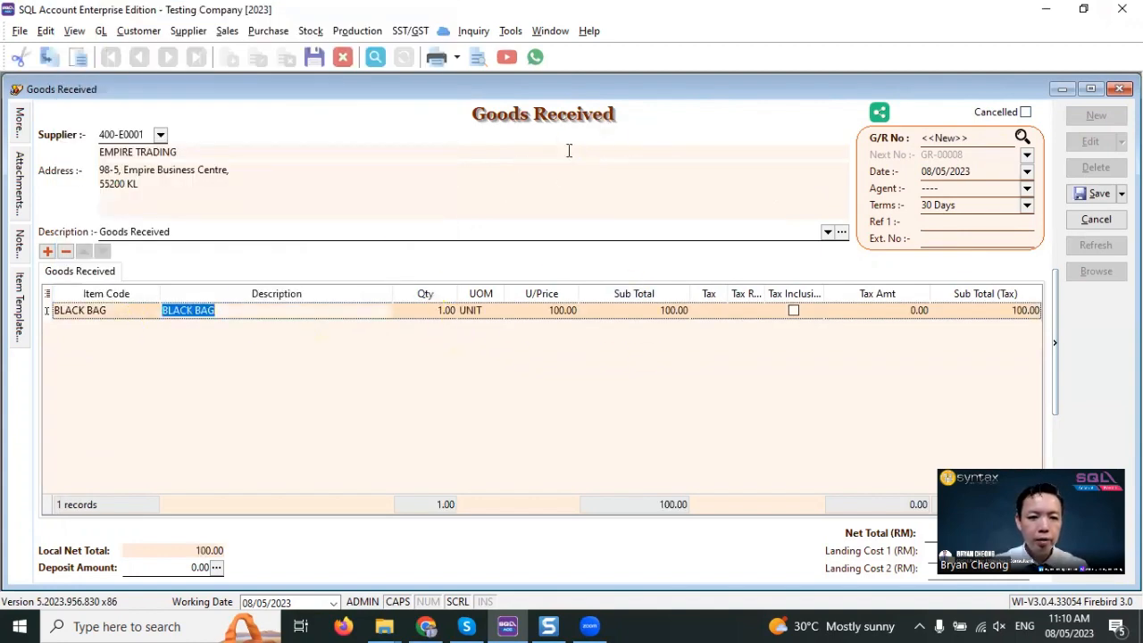
left_click(440, 309)
type("20")
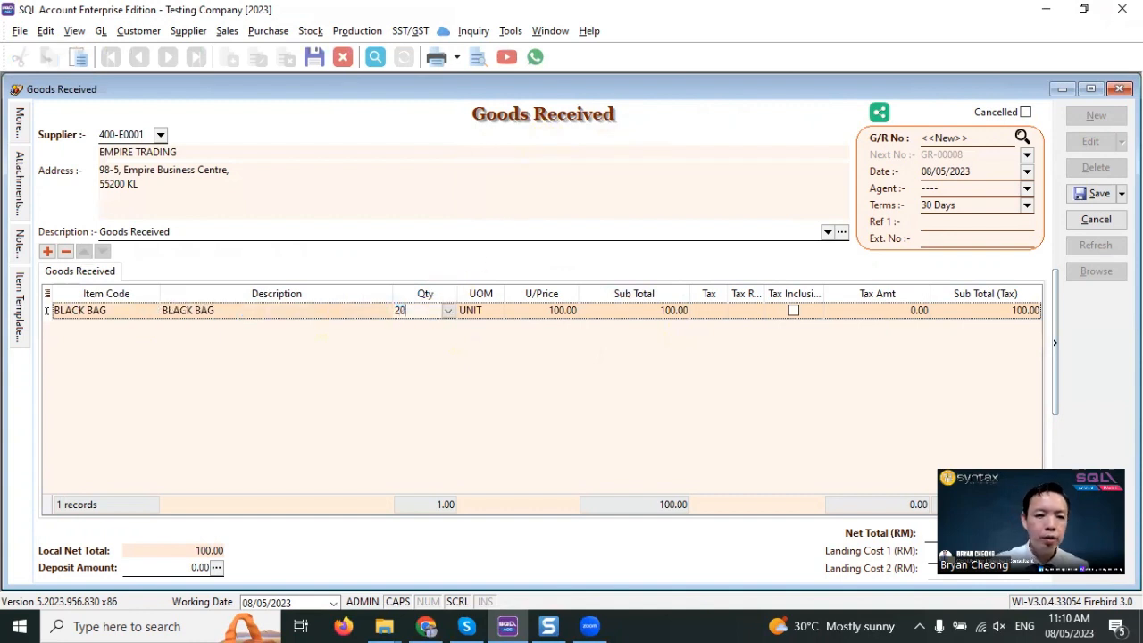
key("Return")
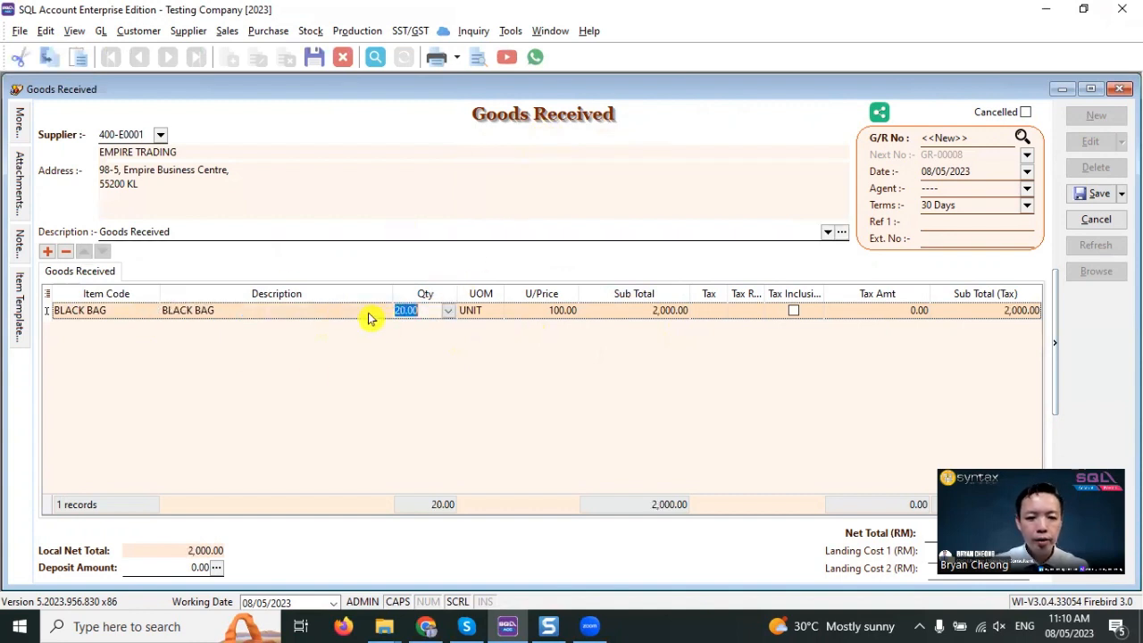
left_click(1079, 194)
left_click(1119, 88)
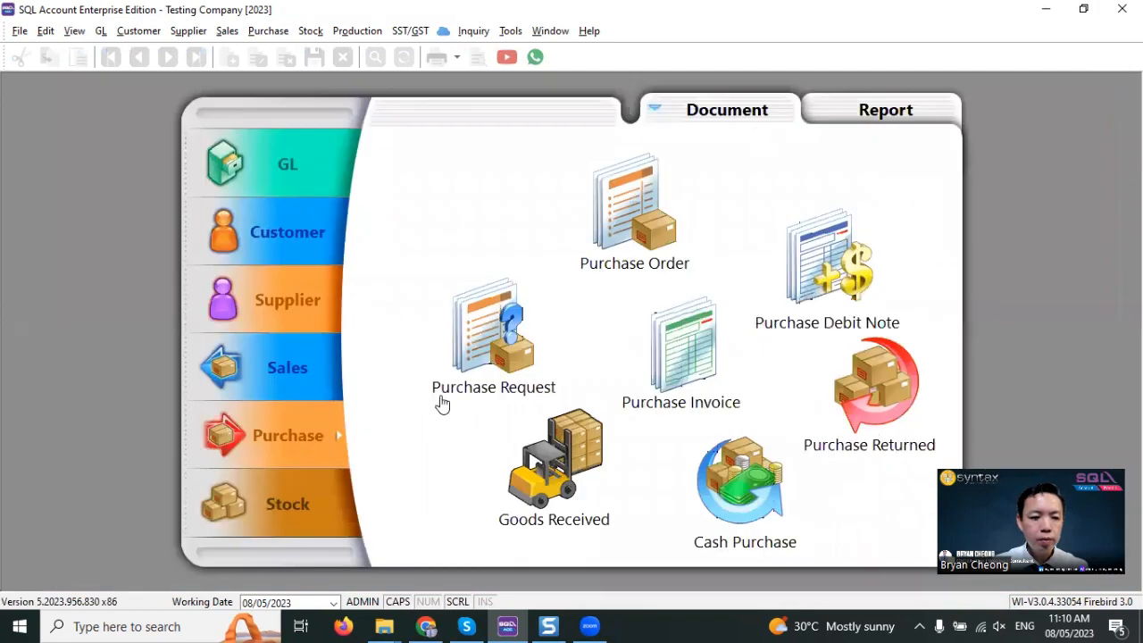
- Recheck the bag items' stock quantities by filtering the stock item descriptions by BAG, and close the list
left_click(301, 510)
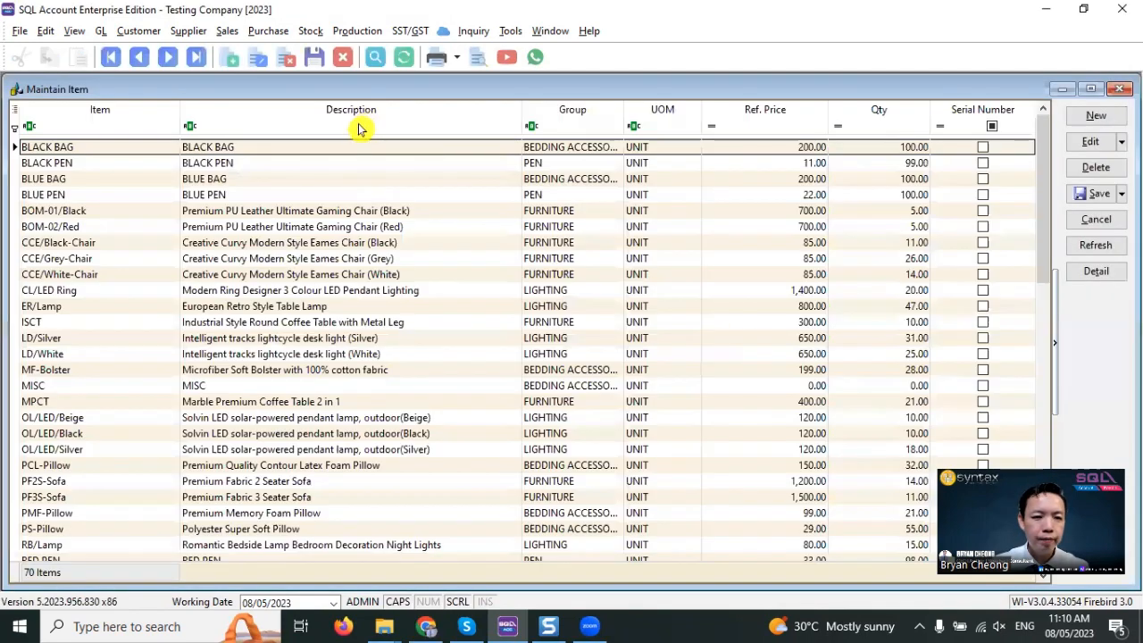
left_click(359, 126)
type("BA")
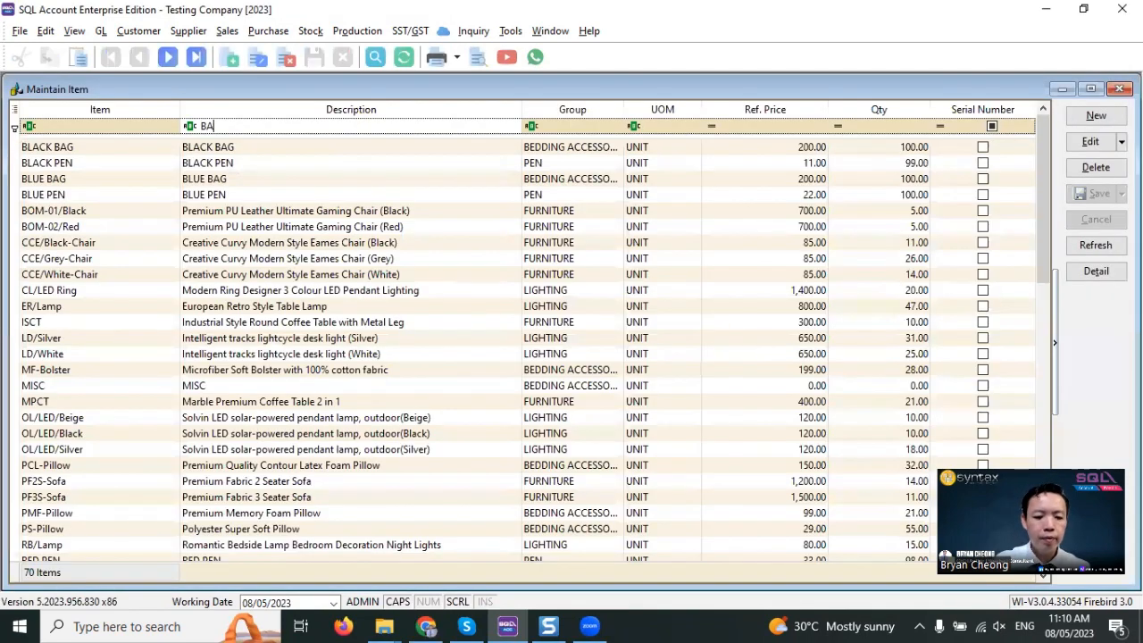
type("G")
key("Return")
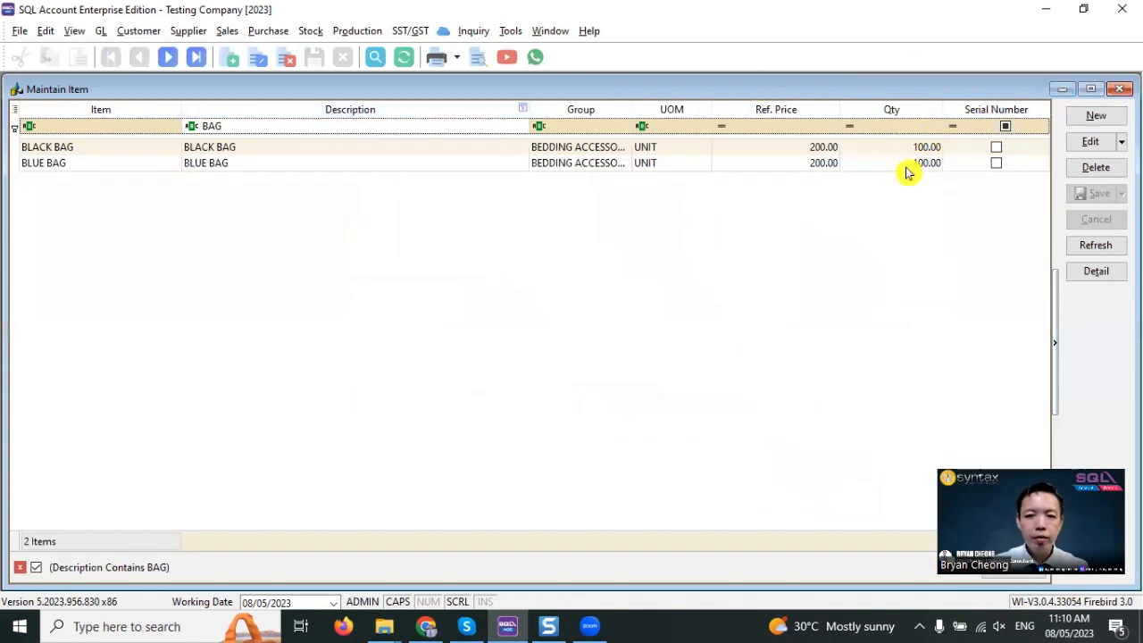
left_click(907, 168)
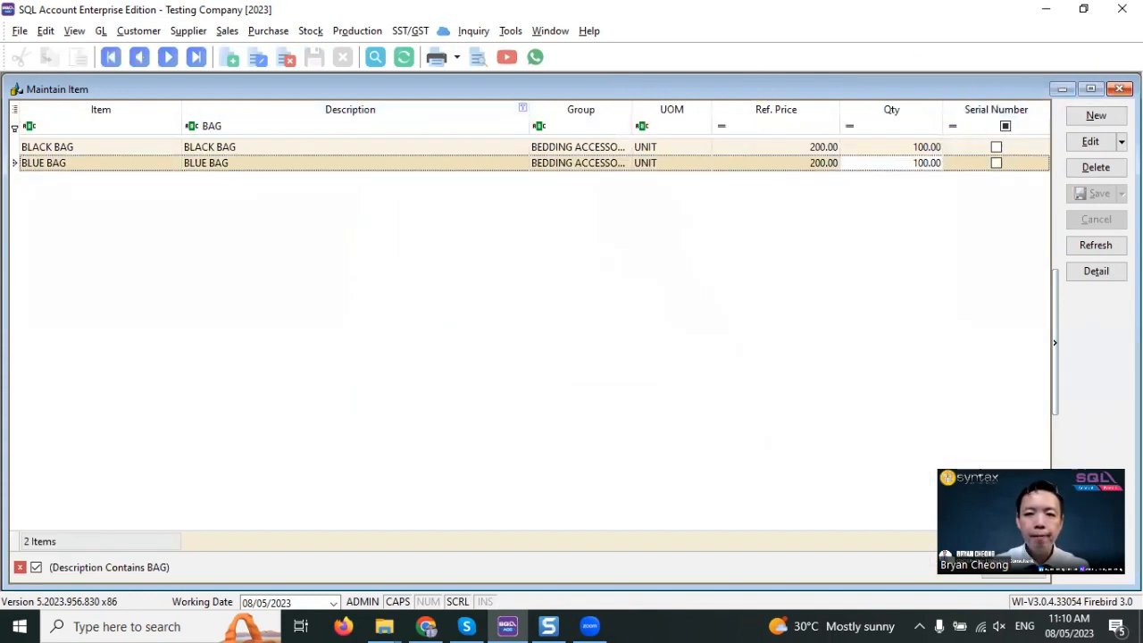
left_click(1120, 89)
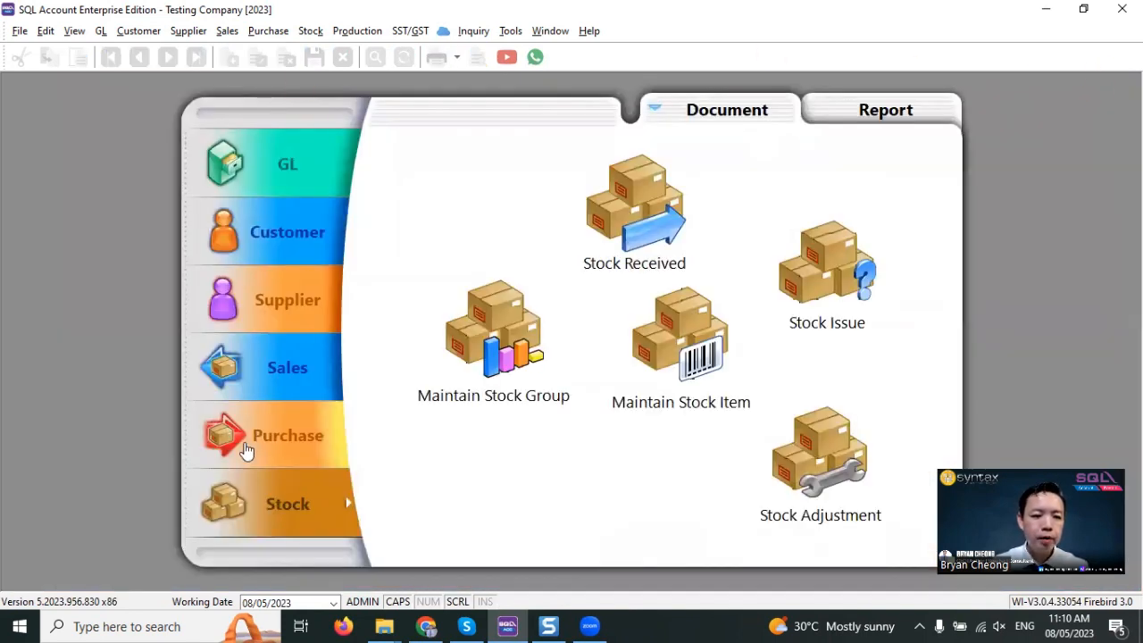
- Create a new purchase invoice for the supplier EMPIRE TRADING
left_click(246, 451)
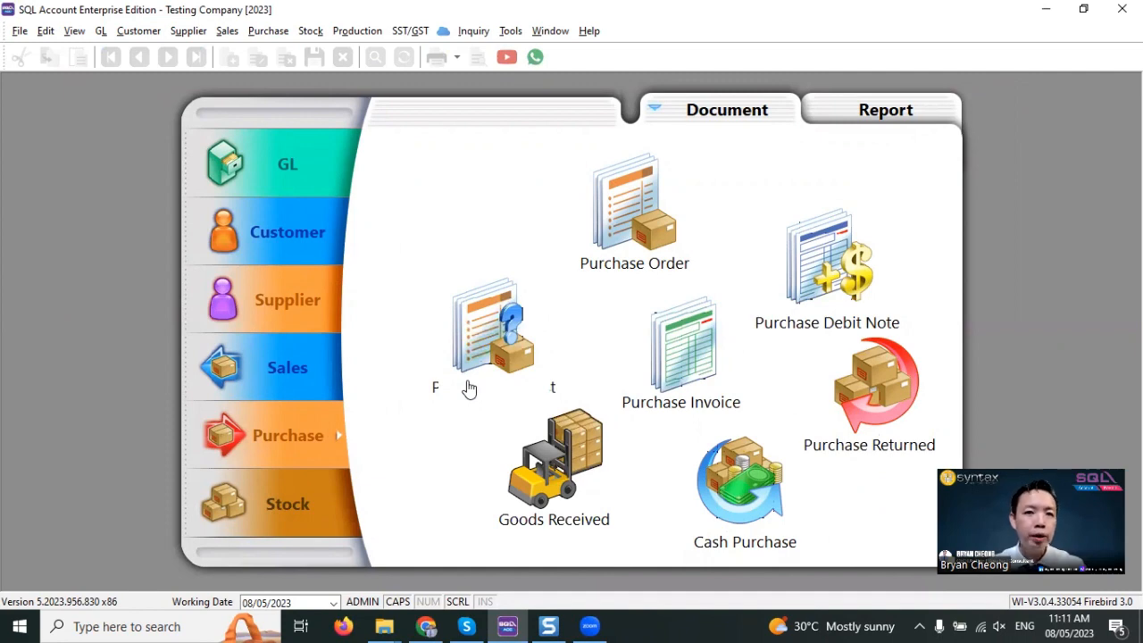
left_click(695, 362)
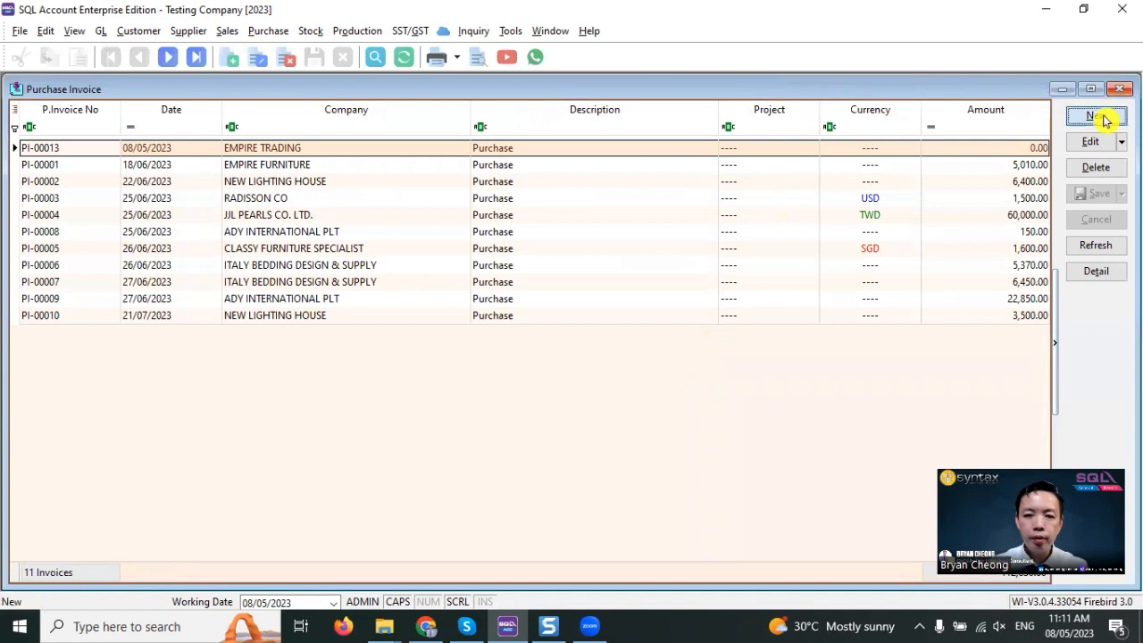
left_click(1098, 117)
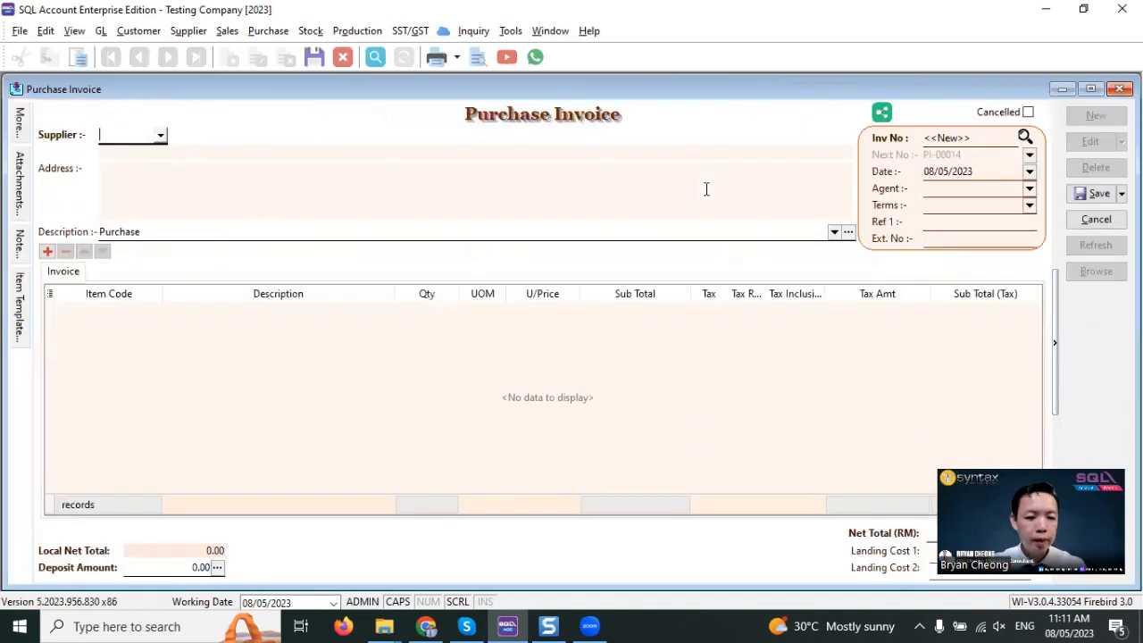
type("EM")
key("Return")
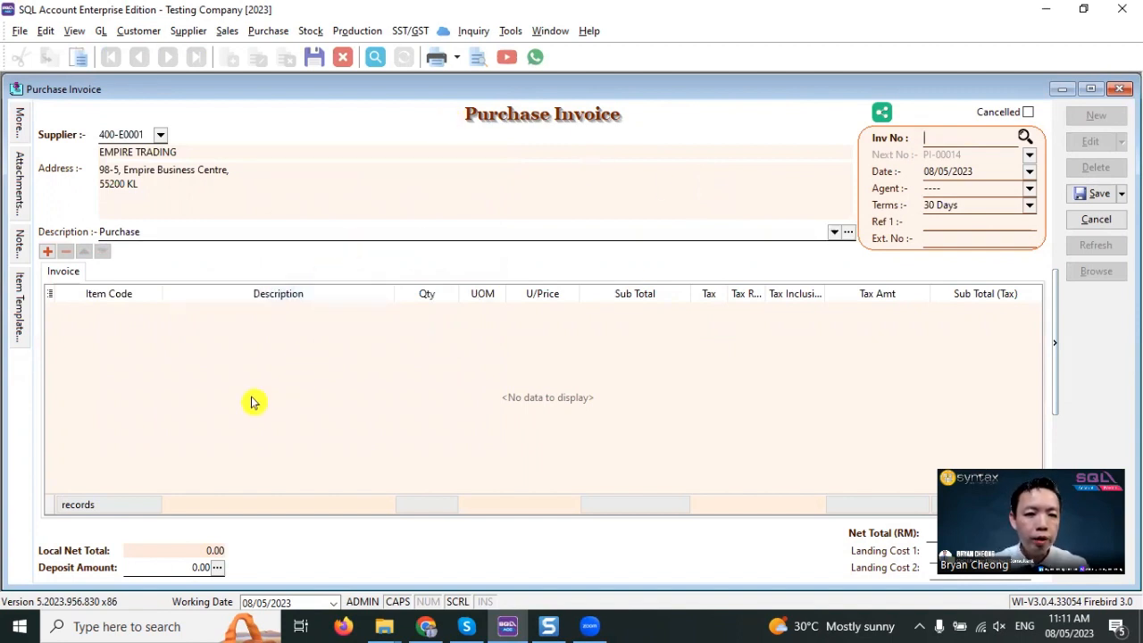
- Add BLACK BAG directly to the purchase invoice with a quantity of 30
left_click(115, 321)
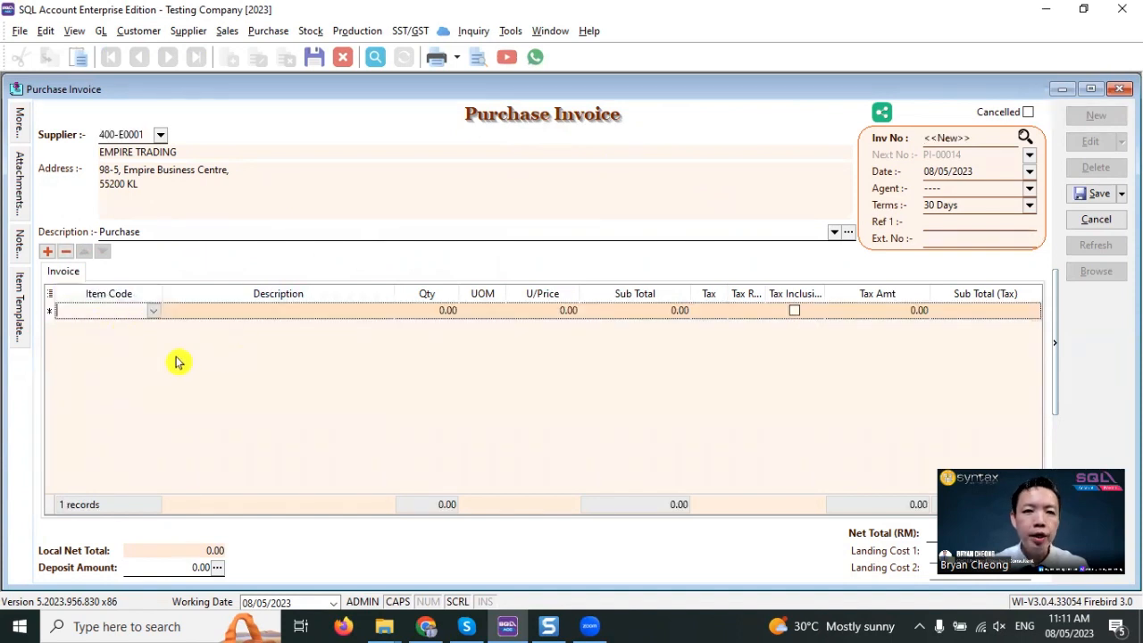
right_click(512, 123)
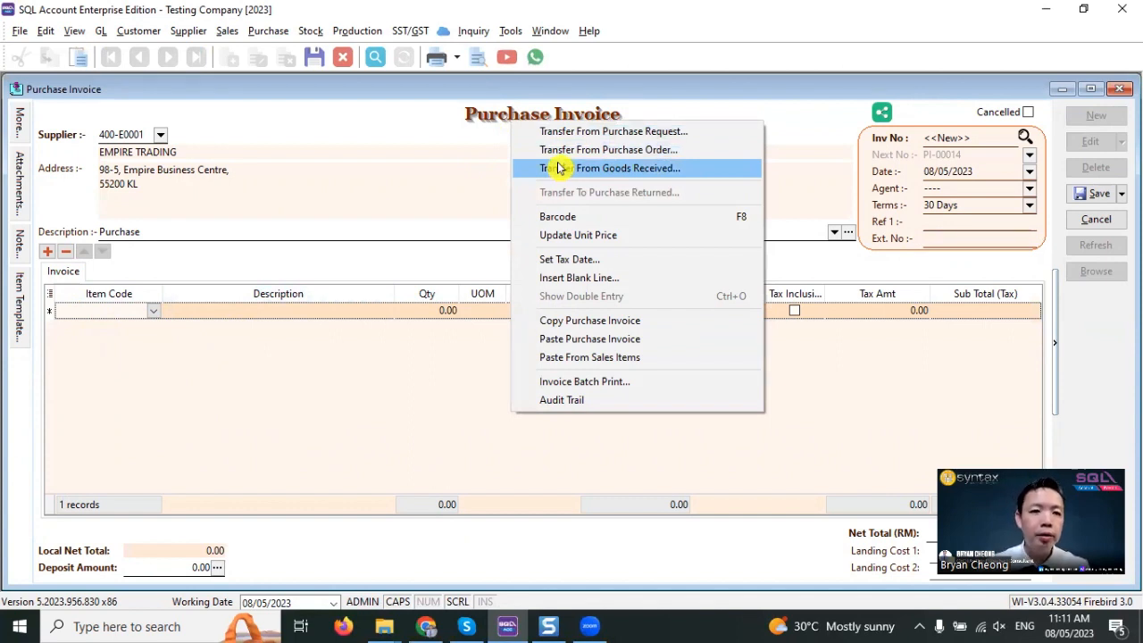
left_click(123, 314)
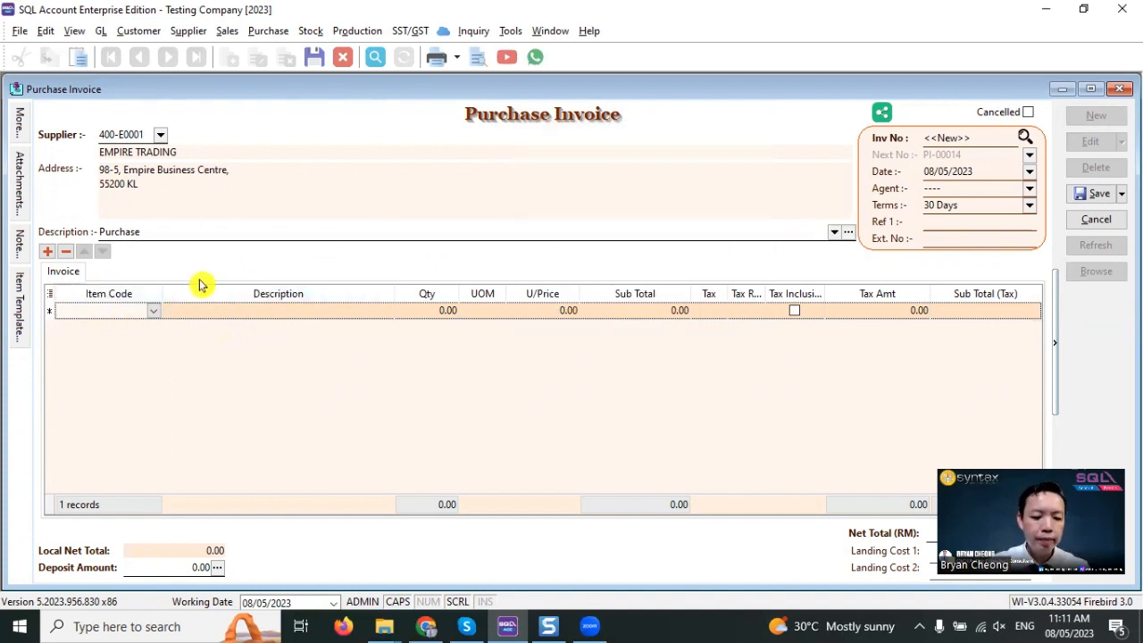
type("BAG")
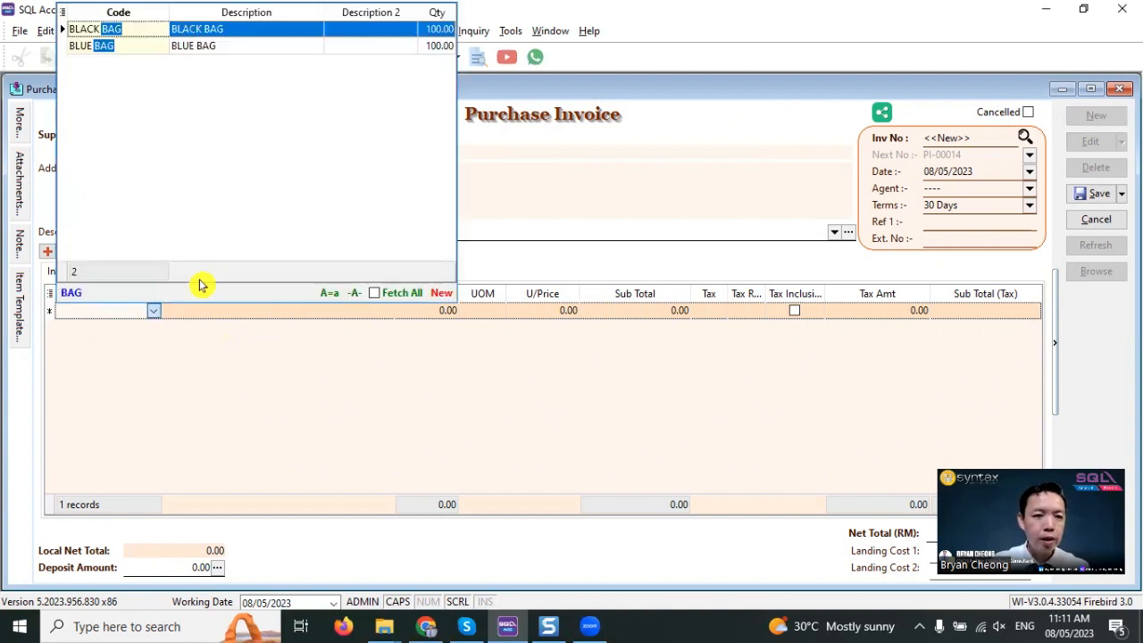
key("Return")
left_click(428, 312)
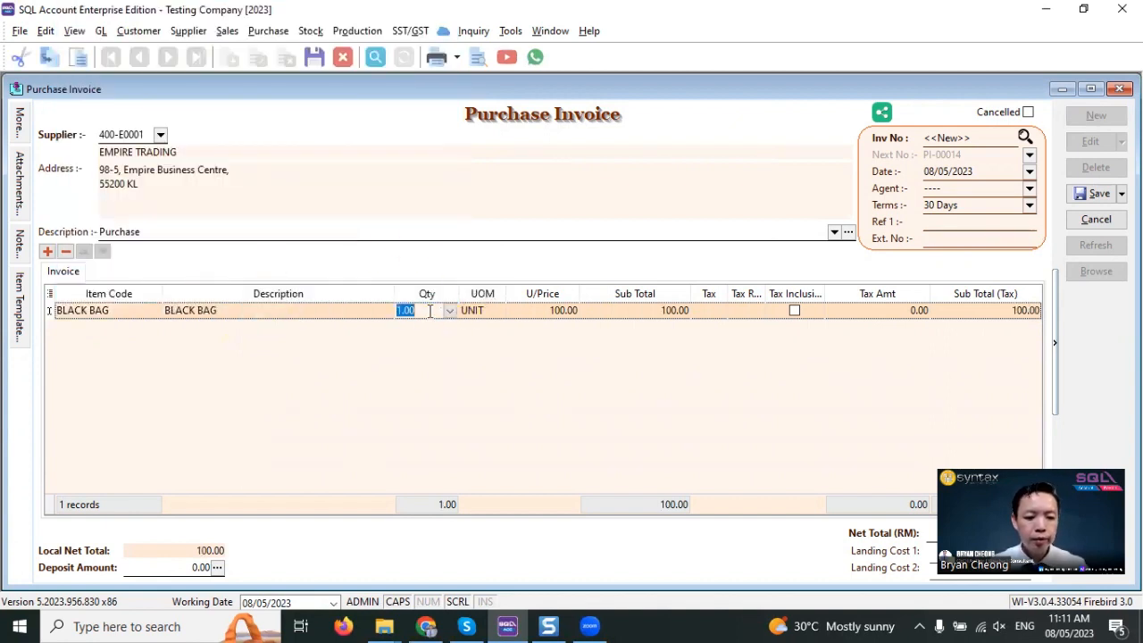
type("30")
- Add BLUE BAG as a second invoice line with a quantity of 30, and save and close the purchase invoice
left_click(47, 251)
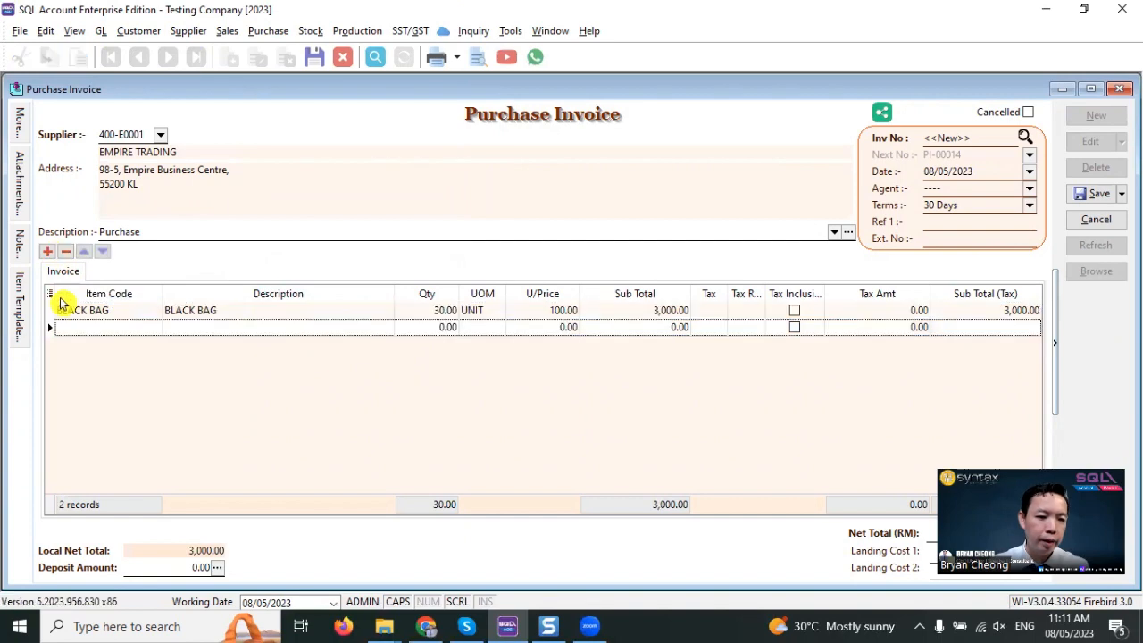
left_click(75, 328)
type("BU")
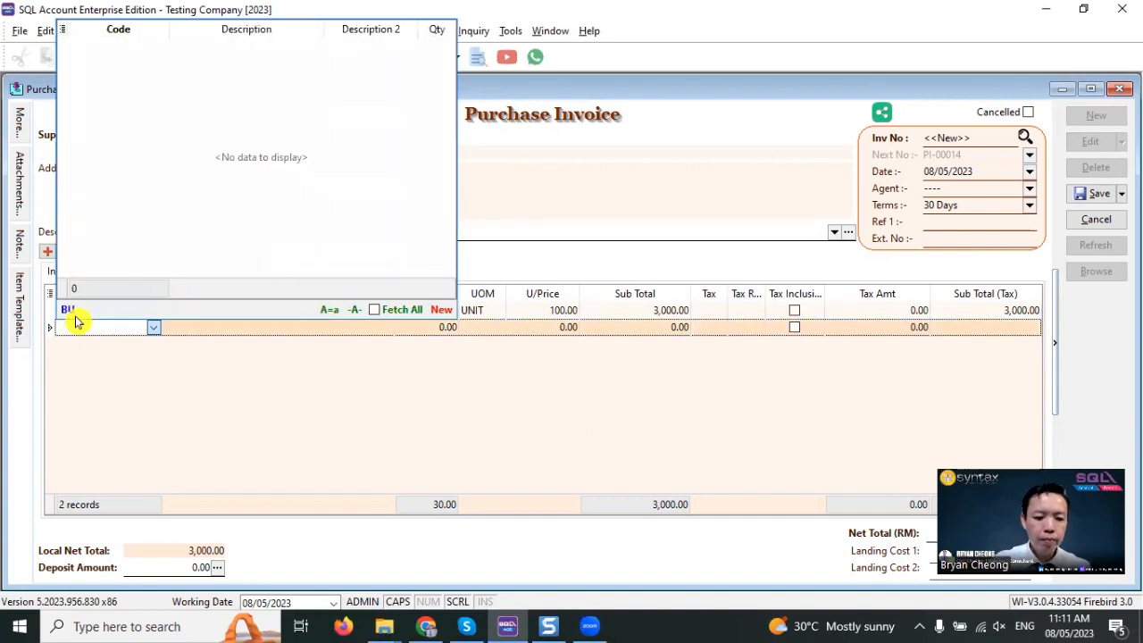
key("BackSpace")
key("BackSpace")
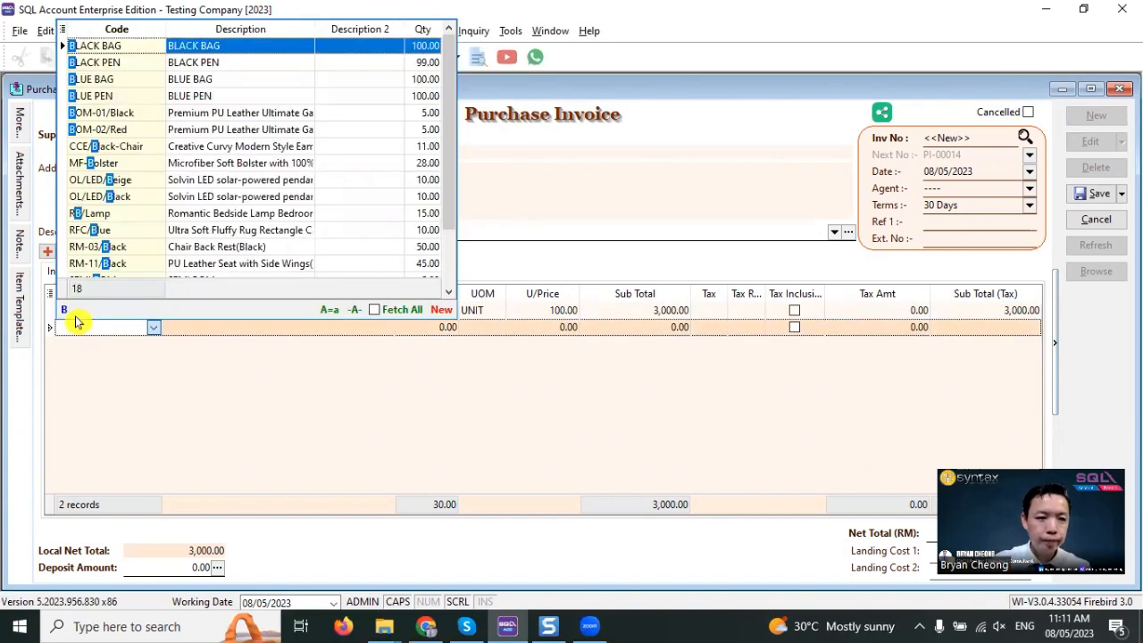
left_click(205, 78)
left_click(408, 327)
type("30")
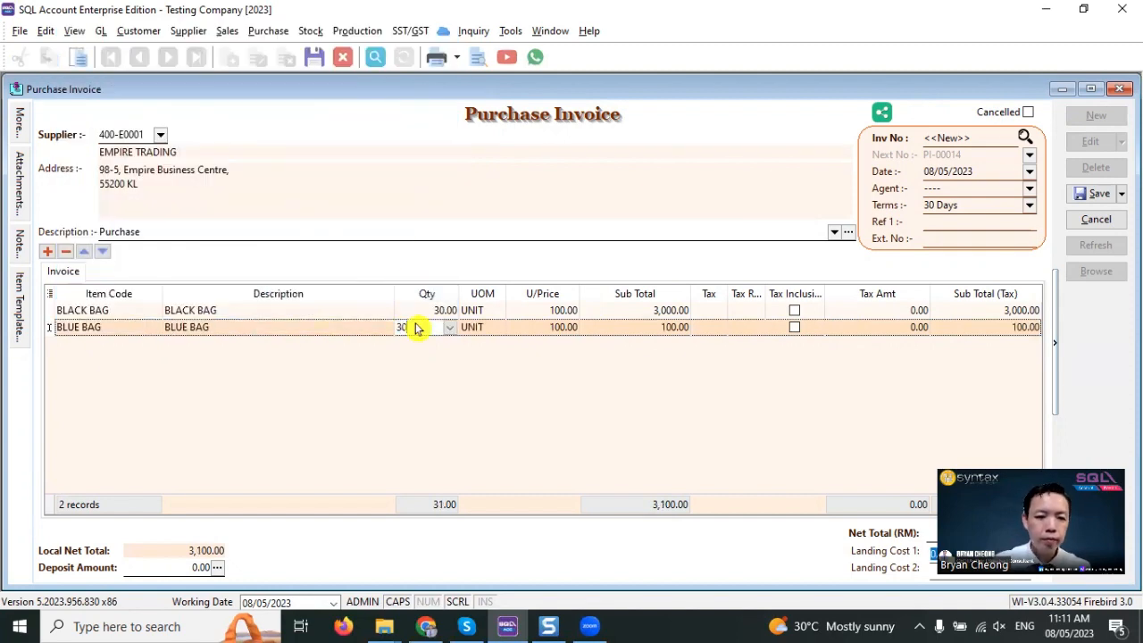
key("Return")
left_click(1094, 193)
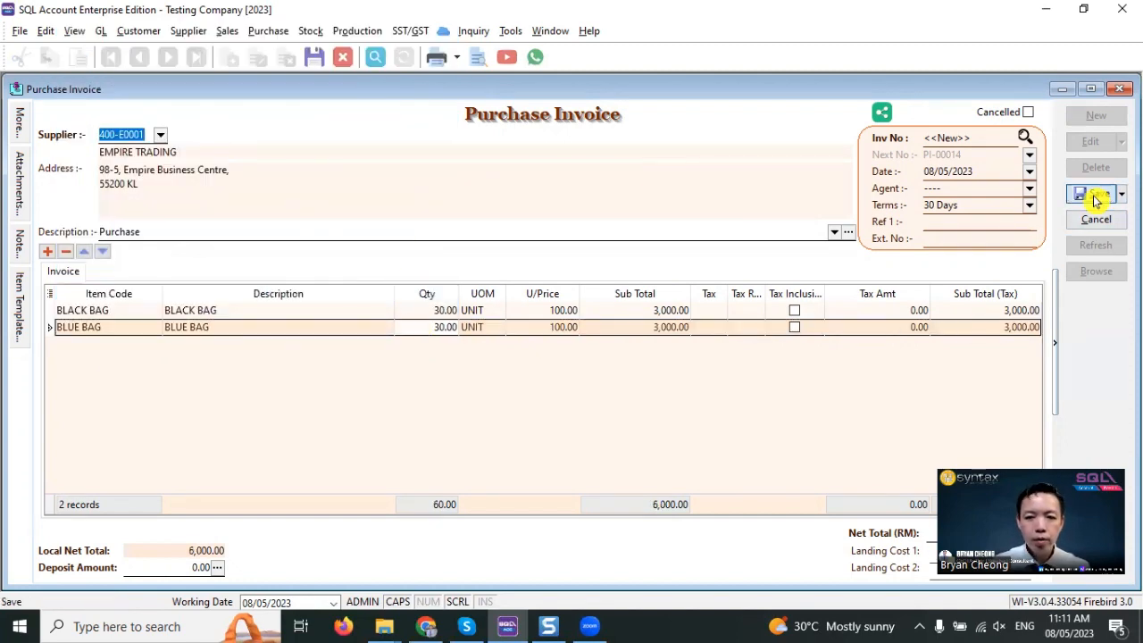
left_click(1119, 88)
- Check the stock quantities of both bag items by filtering the stock item descriptions by BAG, and close the list
left_click(301, 493)
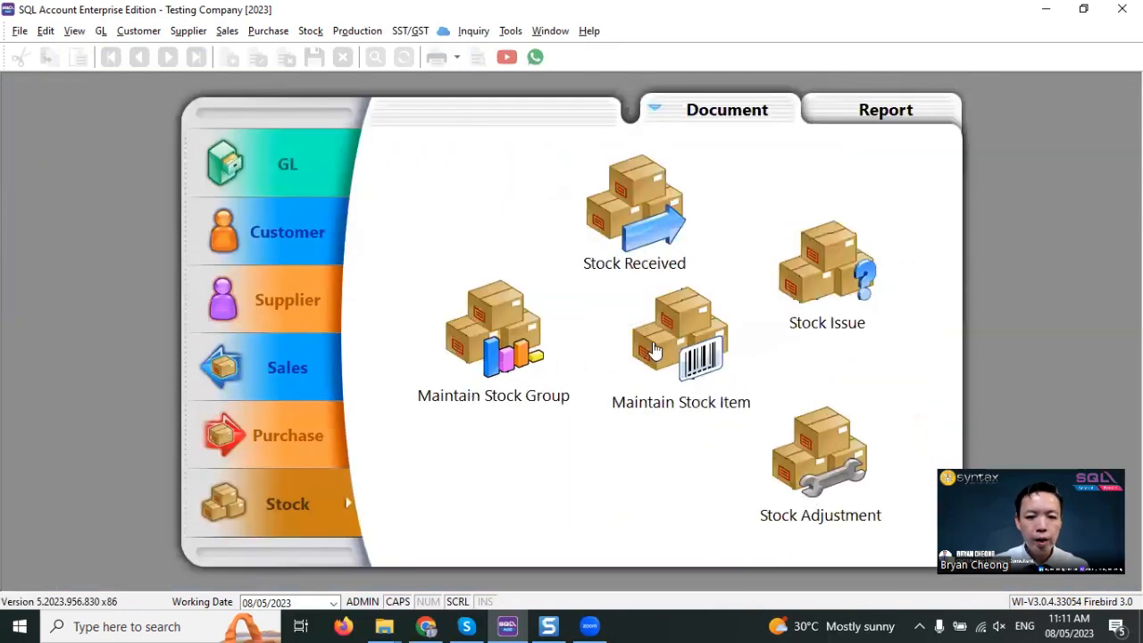
left_click(707, 295)
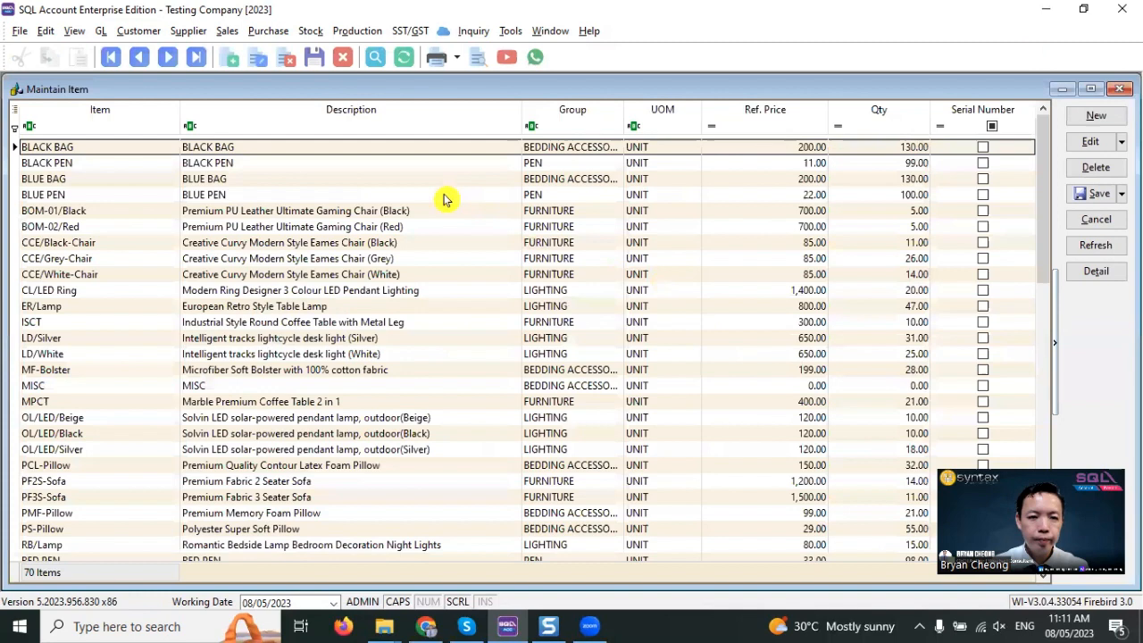
left_click(397, 125)
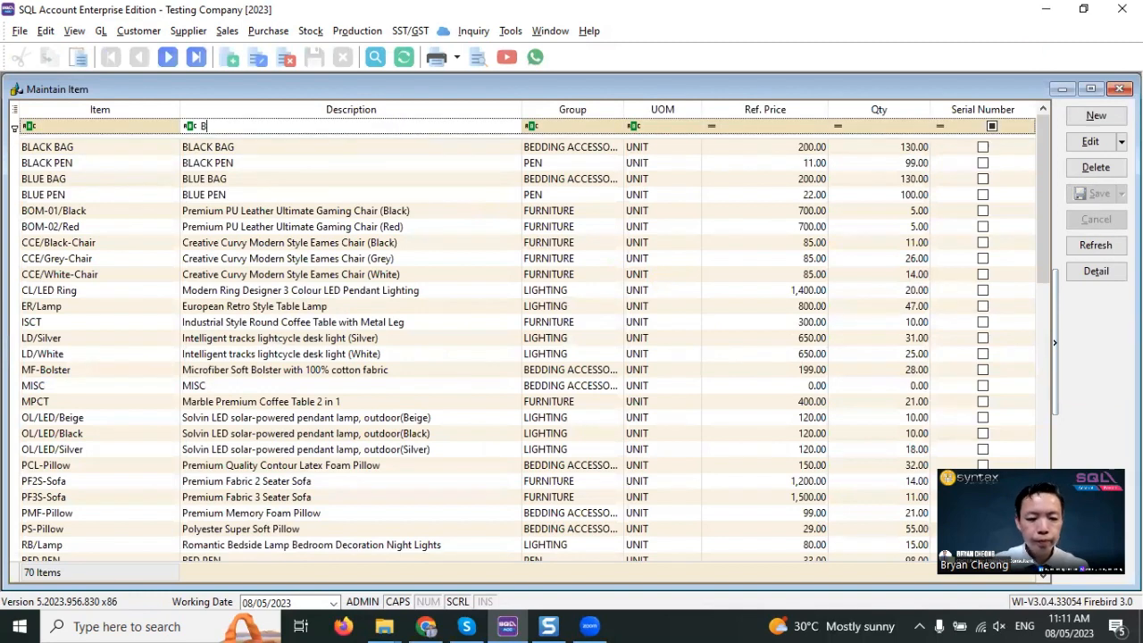
type("B")
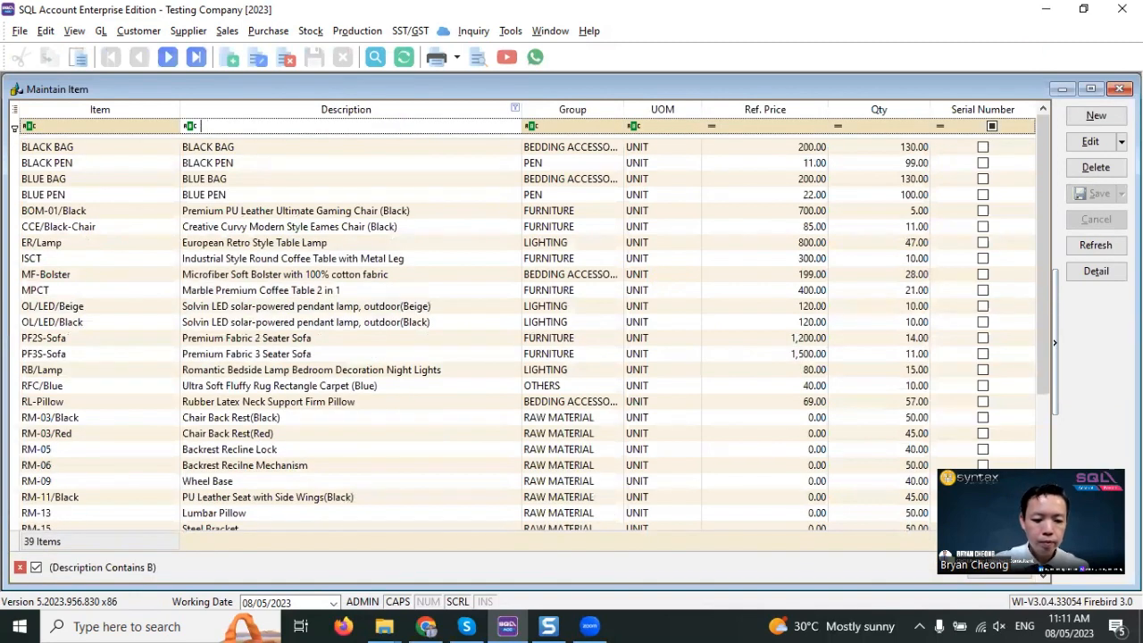
type("AG")
left_click(651, 147)
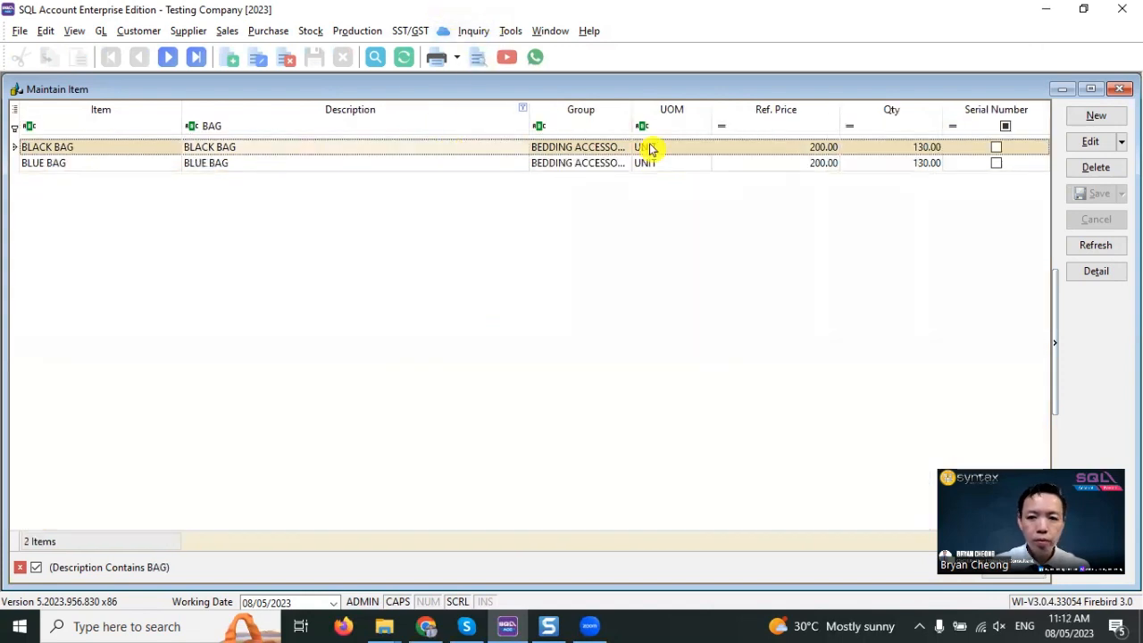
left_click(869, 151)
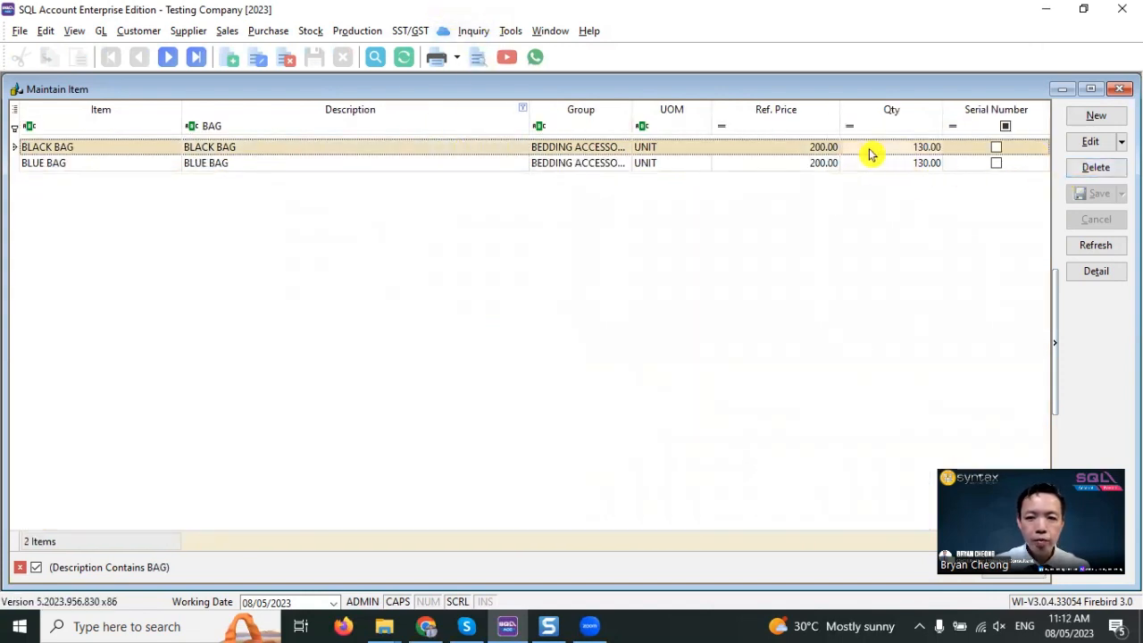
left_click(880, 164)
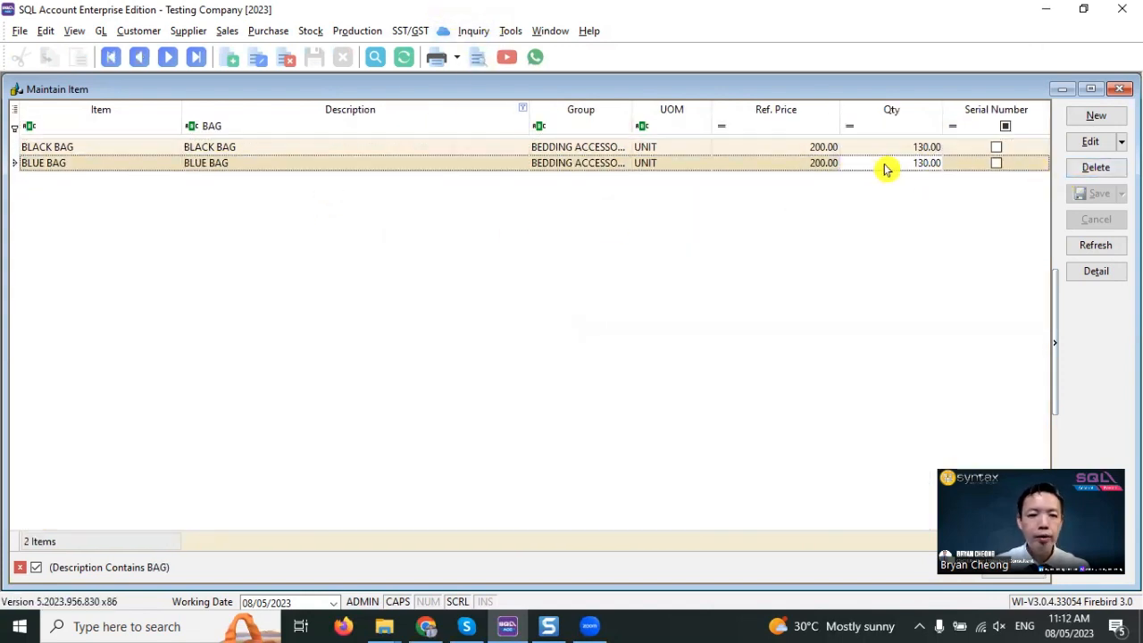
left_click(1119, 88)
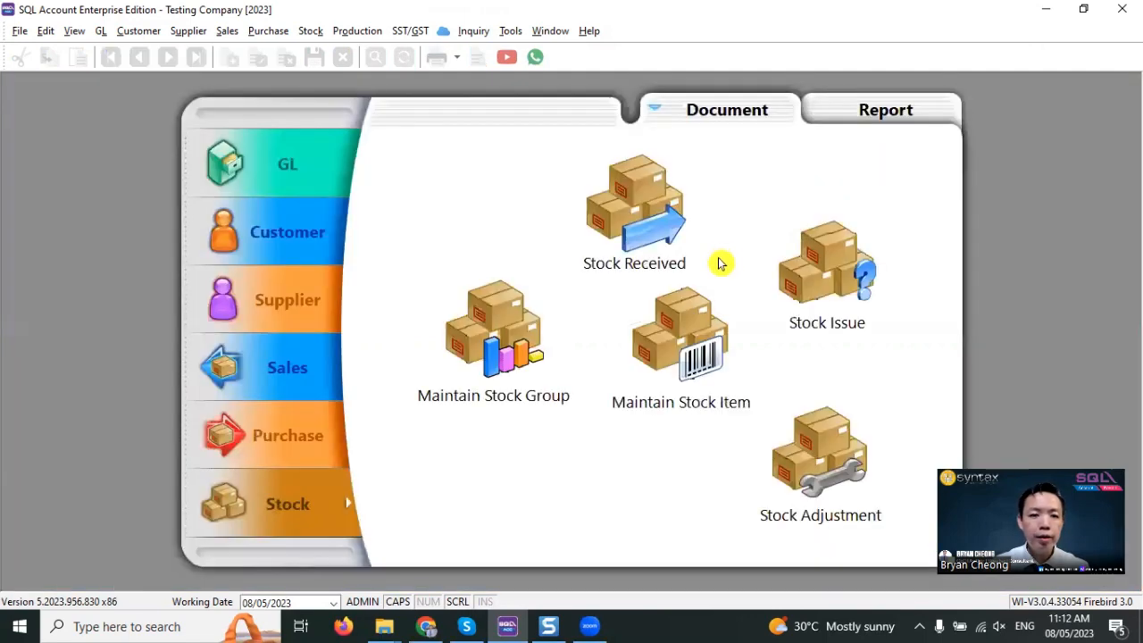
left_click(320, 454)
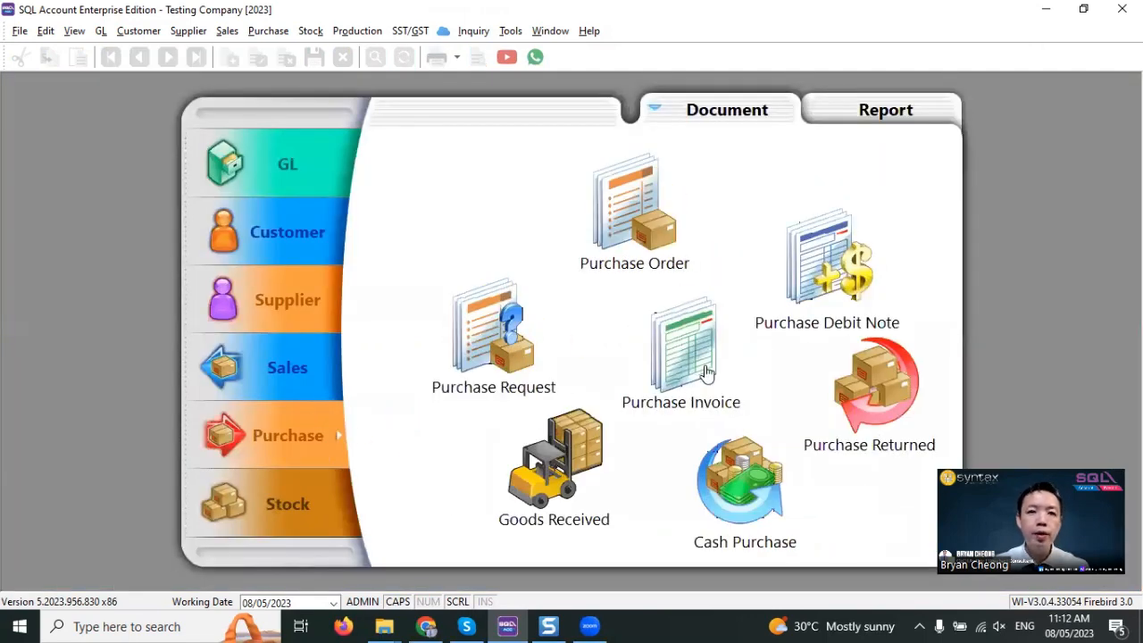
left_click(331, 508)
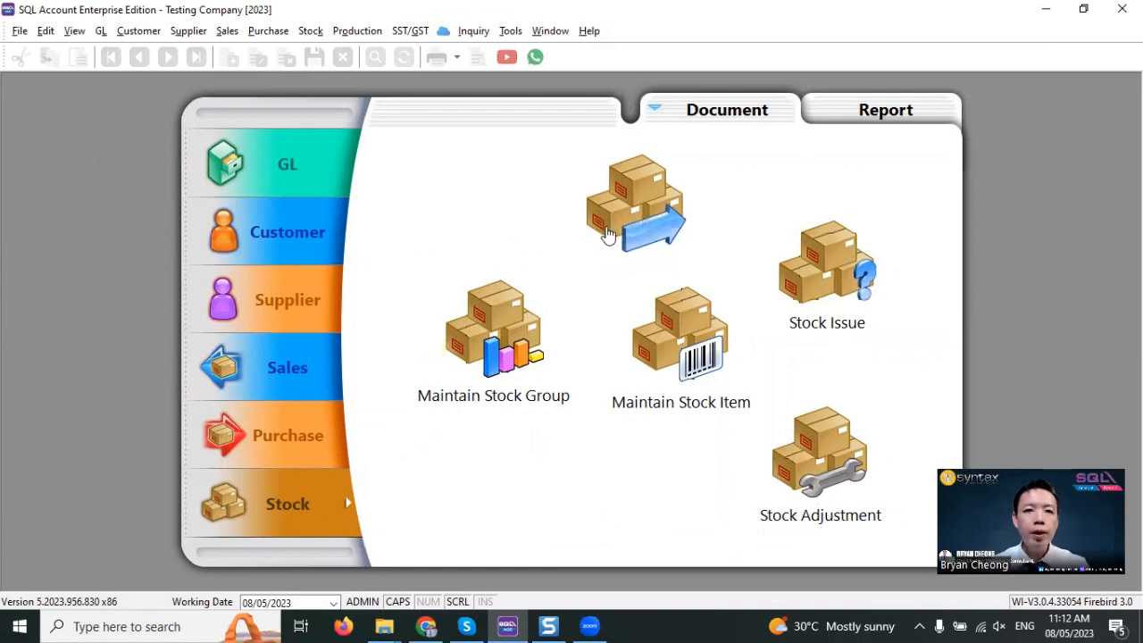
left_click(254, 435)
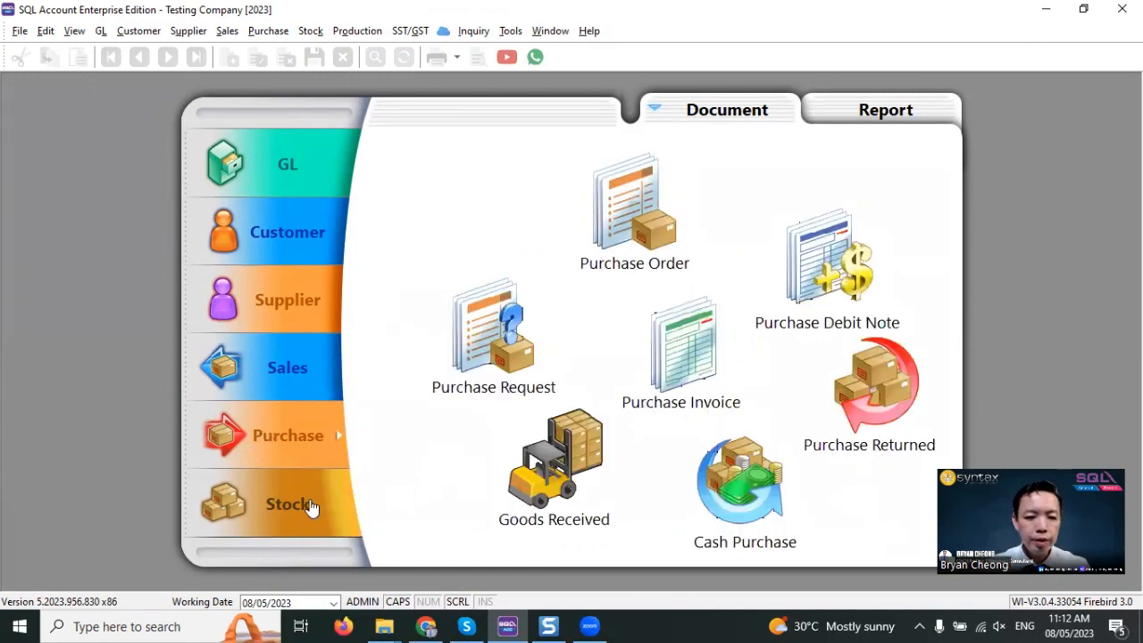
left_click(279, 515)
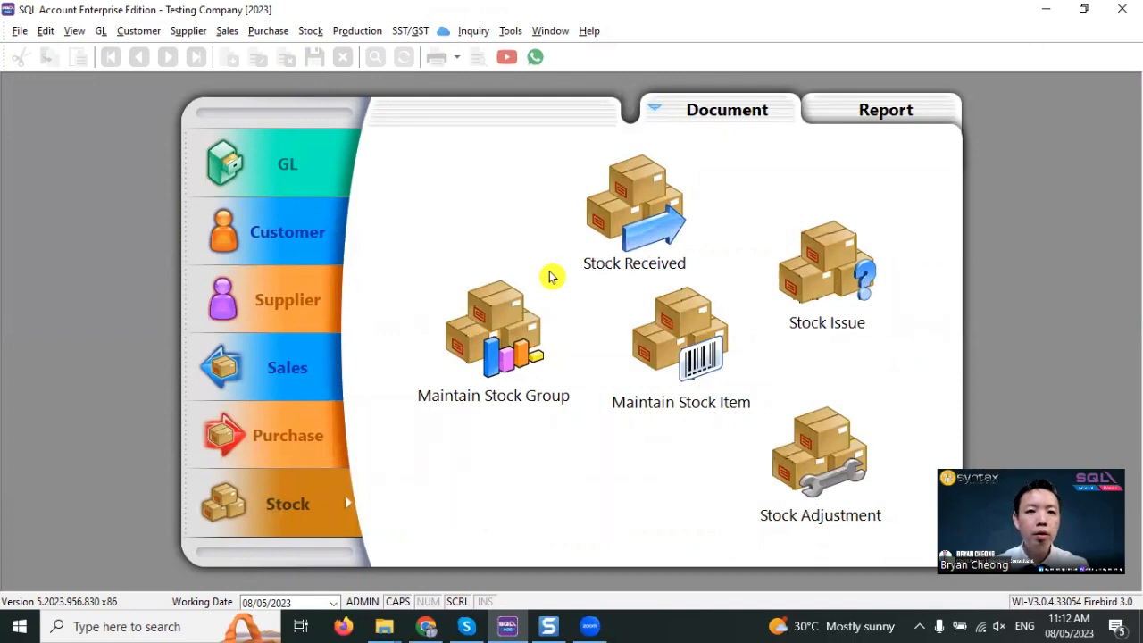
left_click(293, 451)
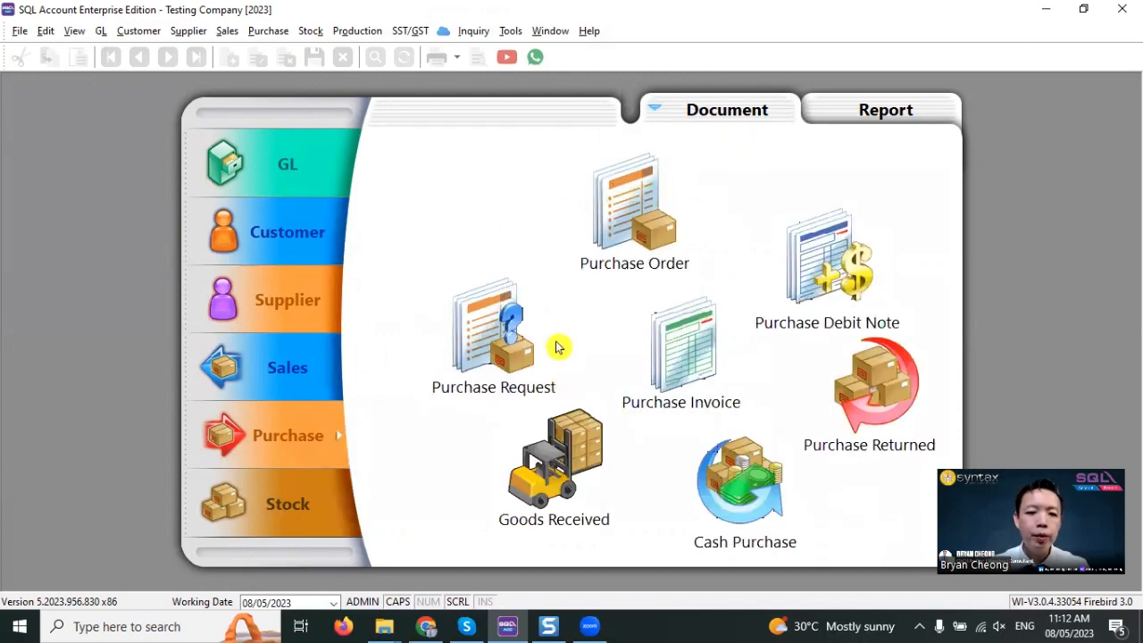
- Create a new stock received entry
left_click(320, 500)
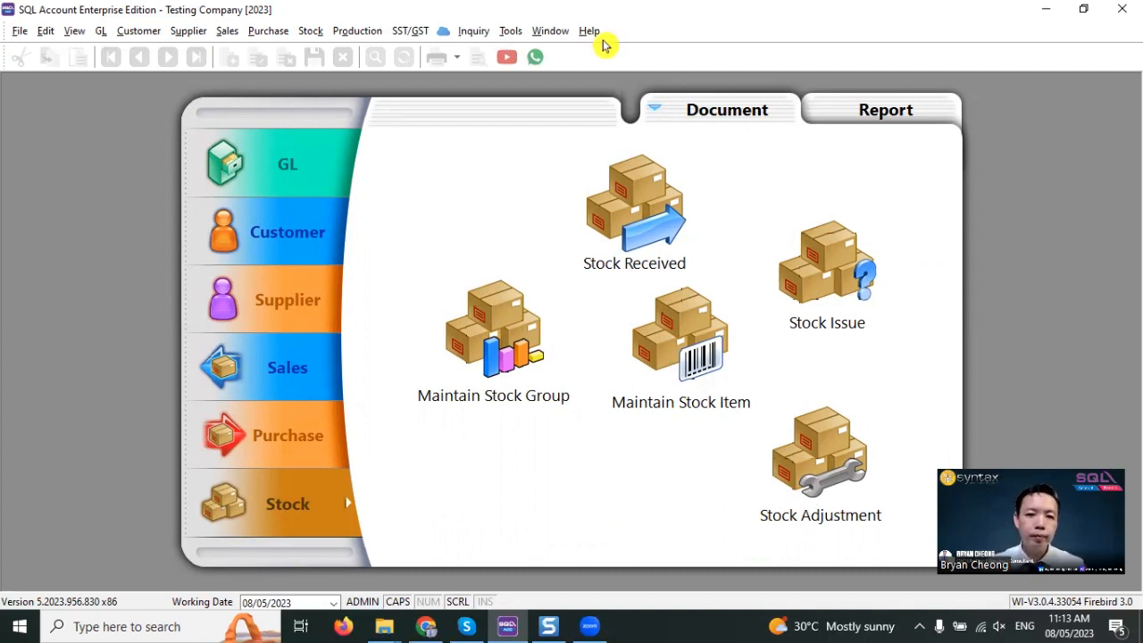
left_click(658, 193)
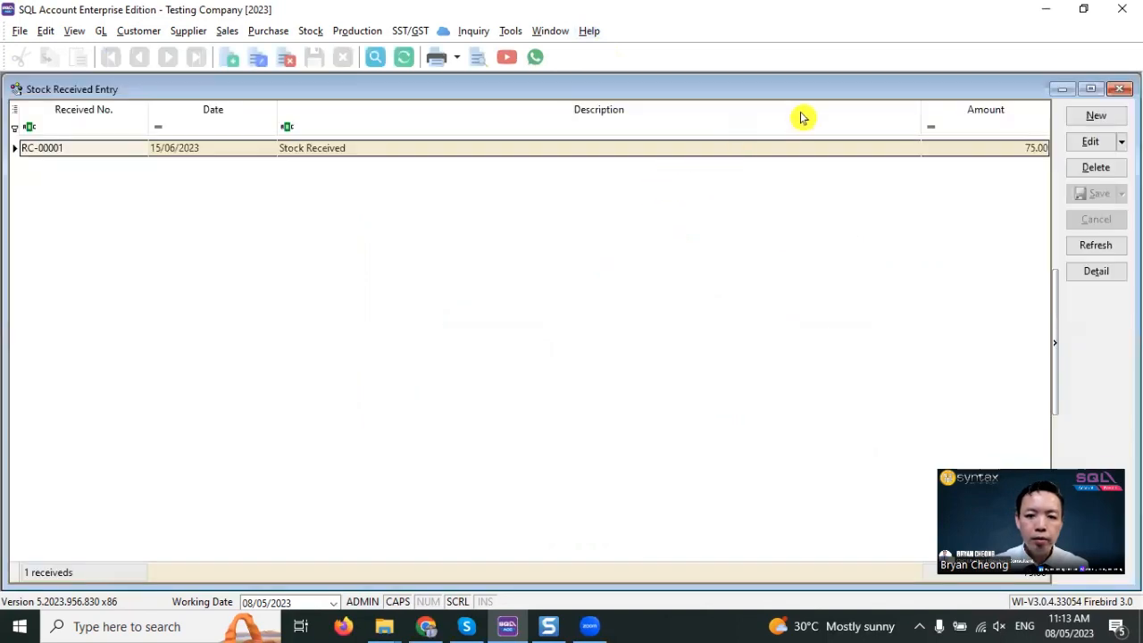
left_click(1097, 116)
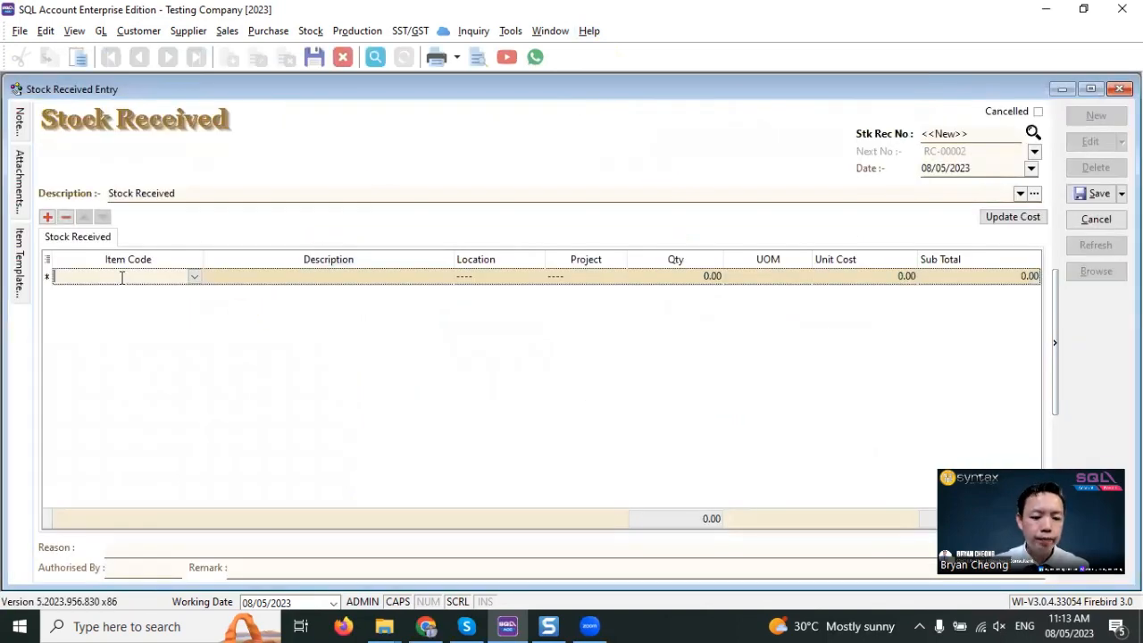
- Add BLACK BAG to the stock received entry with a quantity of 10, and save and close the entry
type("BLA")
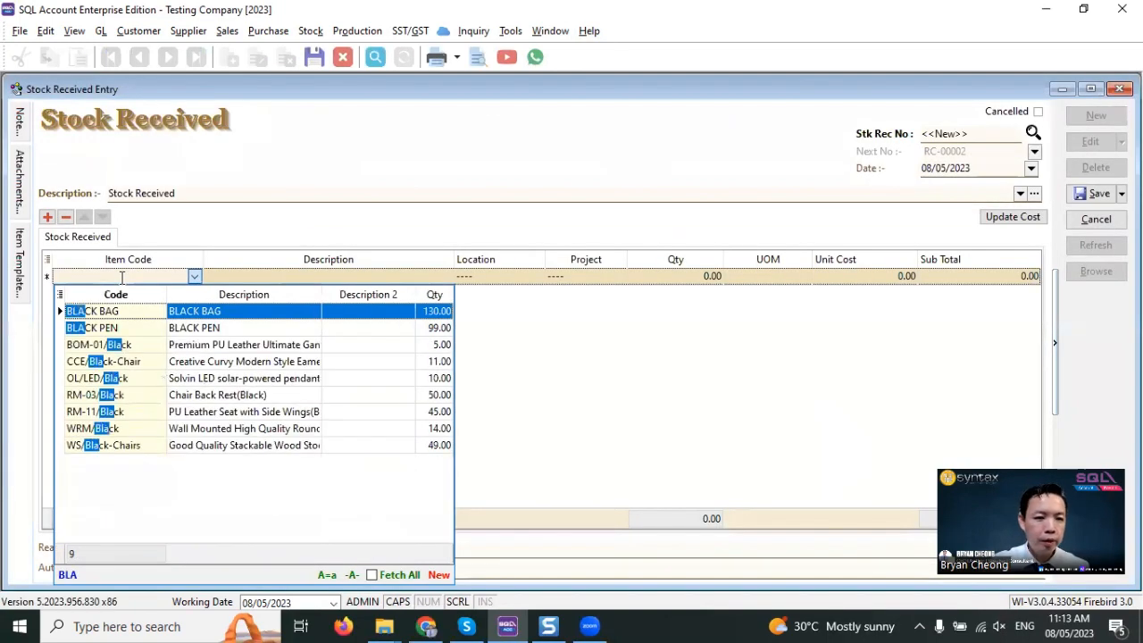
key("Return")
left_click(695, 278)
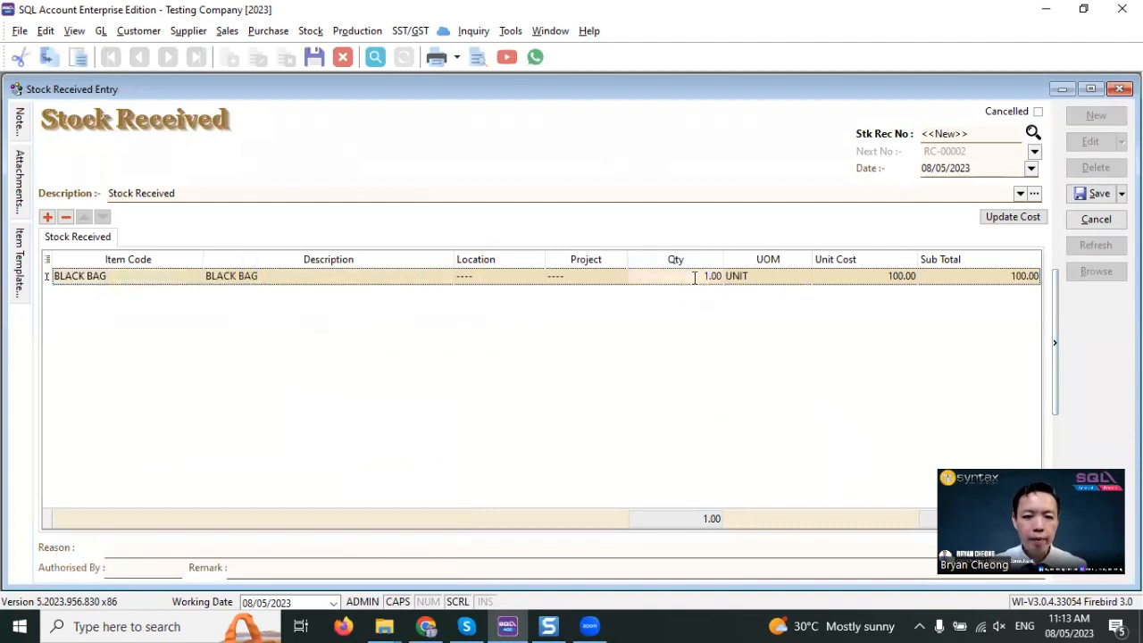
type("10")
key("Return")
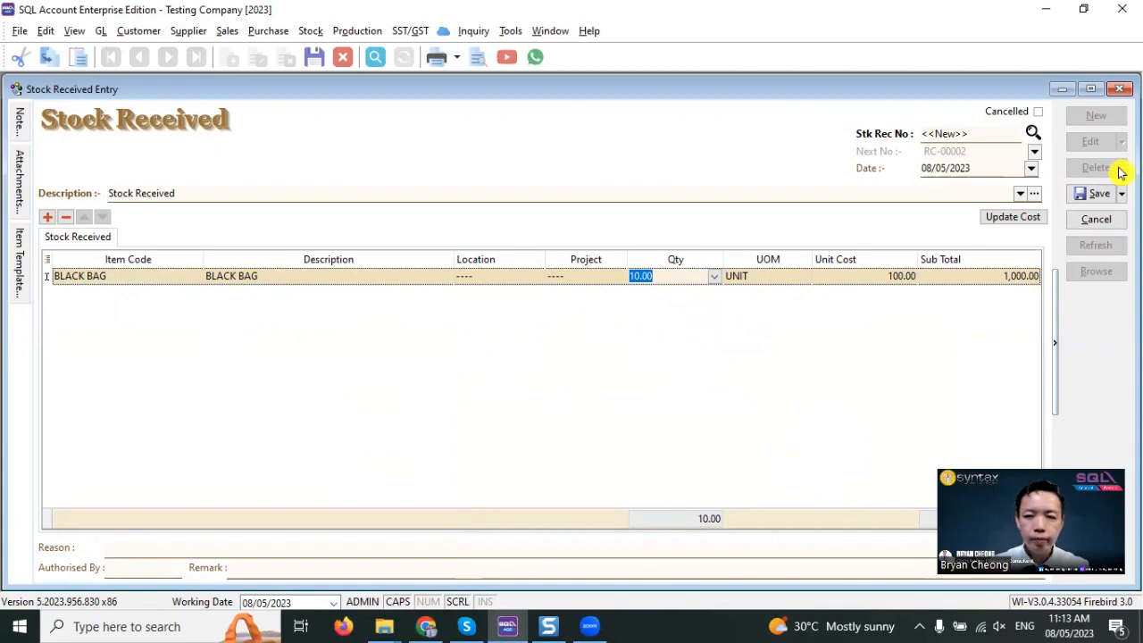
left_click(1081, 195)
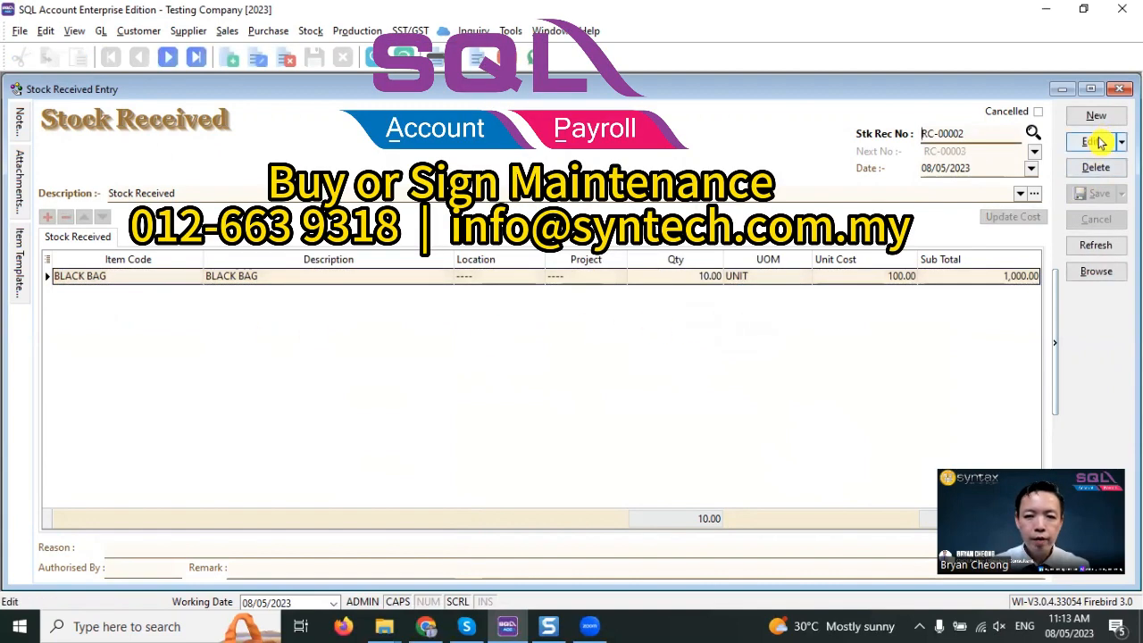
left_click(1121, 89)
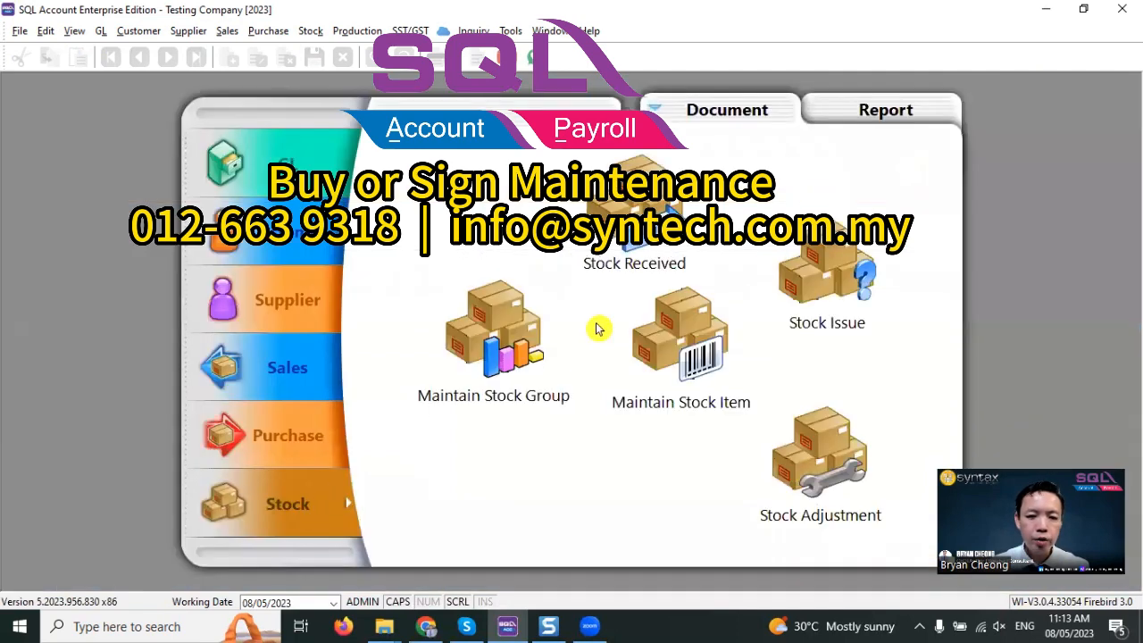
- Check BLACK BAG's stock quantity by filtering the stock item descriptions by BLACK
left_click(681, 344)
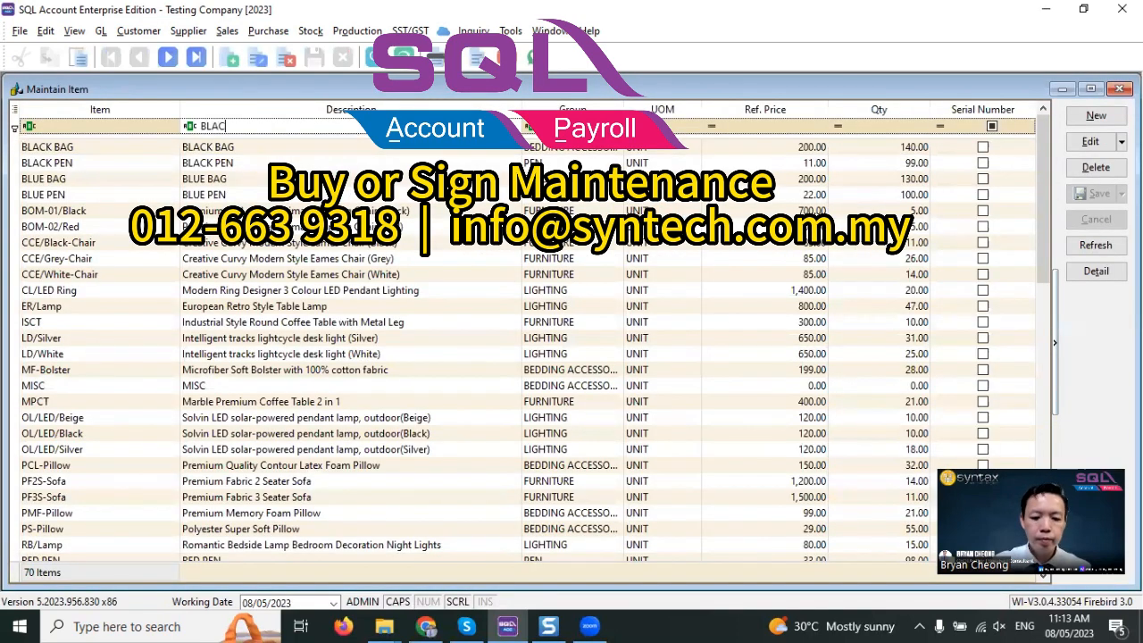
key("Return")
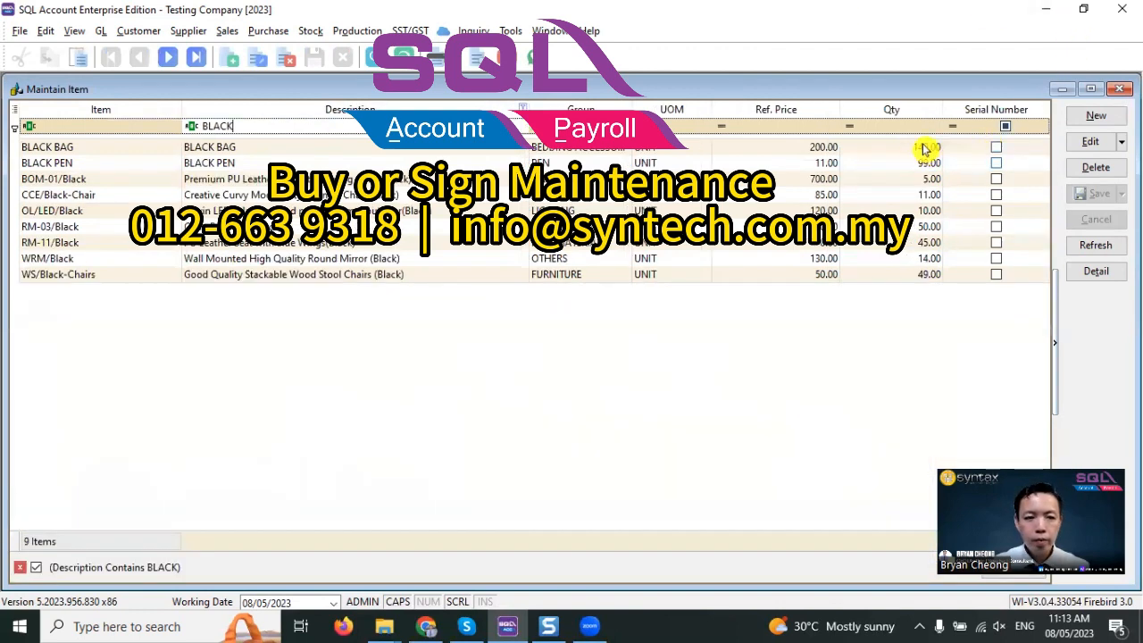